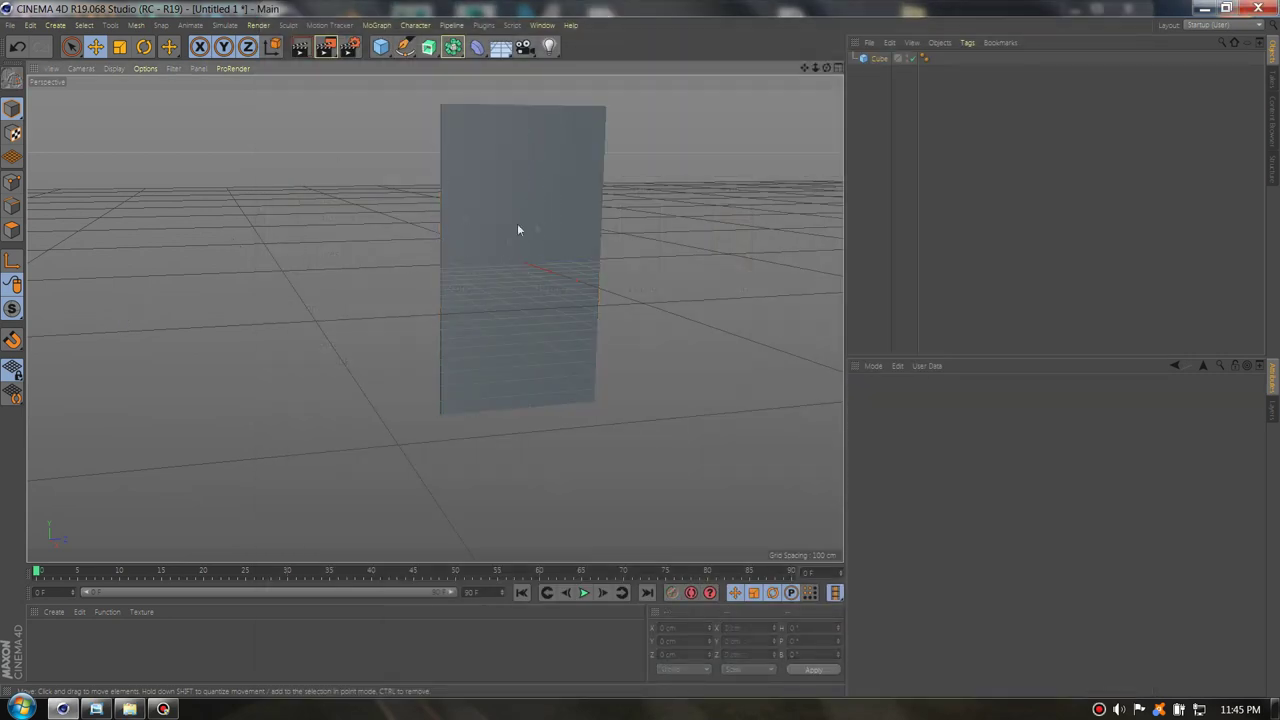
# - Create a new material with the Luminance channel enabled and the Color and Reflectance channels turned off
pyautogui.moveTo(517, 230)
pyautogui.keyDown('alt'); pyautogui.mouseDown()
pyautogui.moveTo(594, 234)
pyautogui.moveTo(608, 220)
pyautogui.moveTo(521, 188)
pyautogui.moveTo(540, 234)
pyautogui.mouseUp(); pyautogui.keyUp('alt')
pyautogui.click(540, 234)
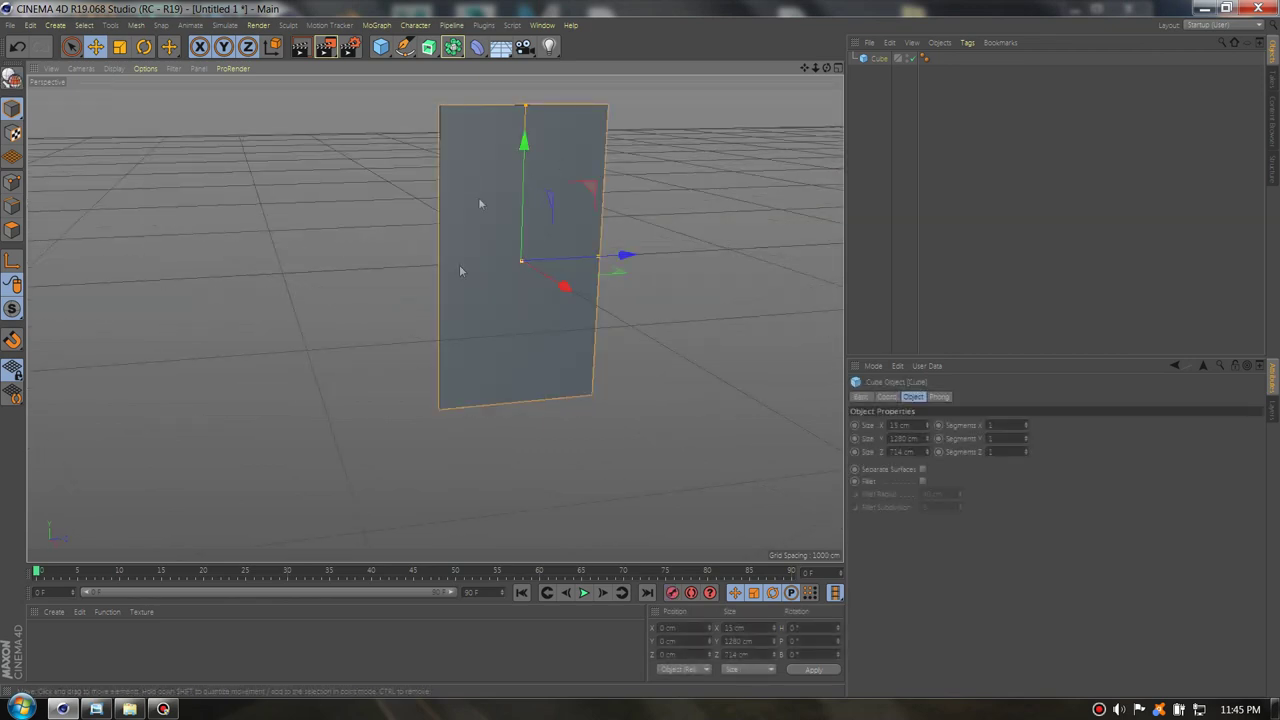
pyautogui.keyDown('alt'); pyautogui.moveTo(527, 341); pyautogui.dragTo(545, 234); pyautogui.keyUp('alt')
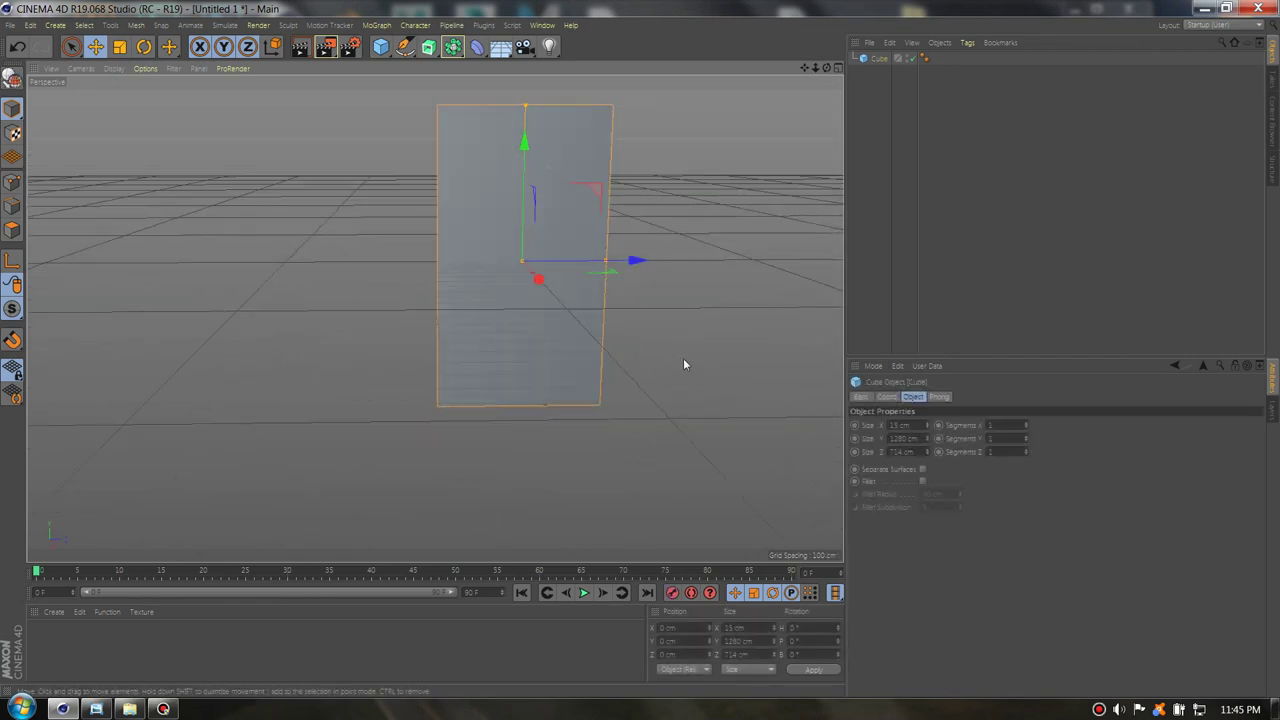
pyautogui.doubleClick(105, 643)
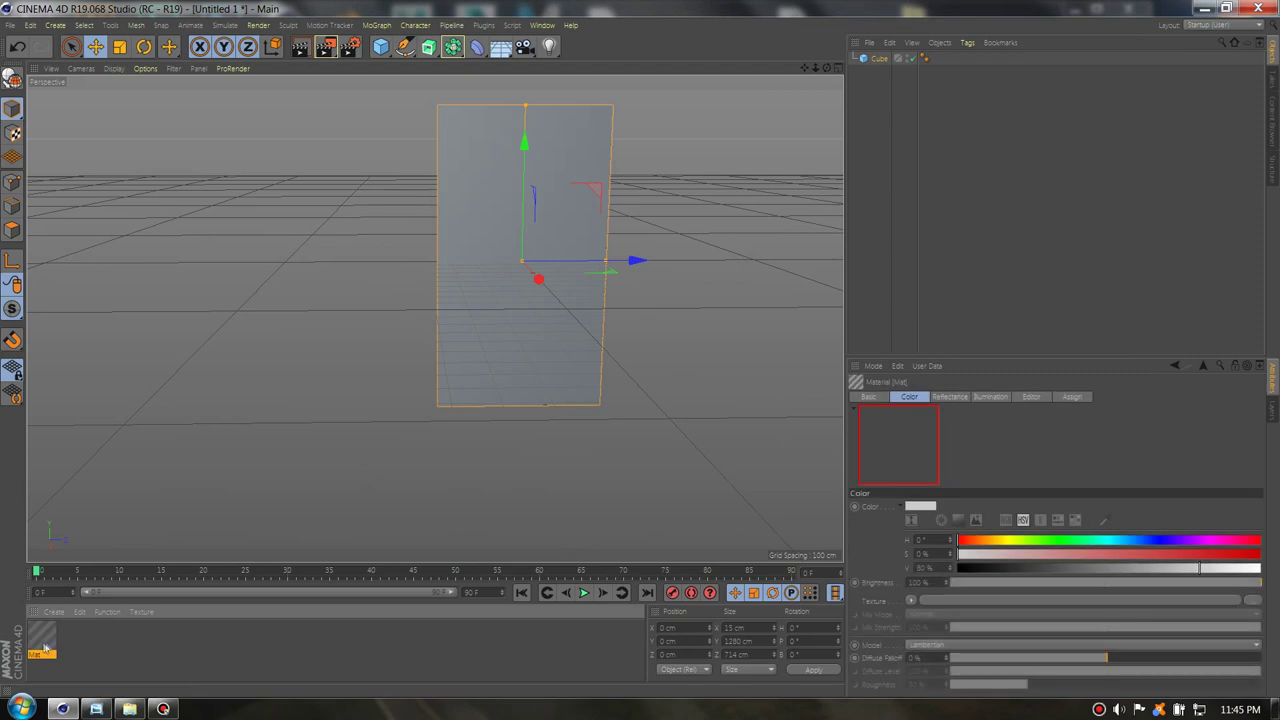
pyautogui.doubleClick(44, 637)
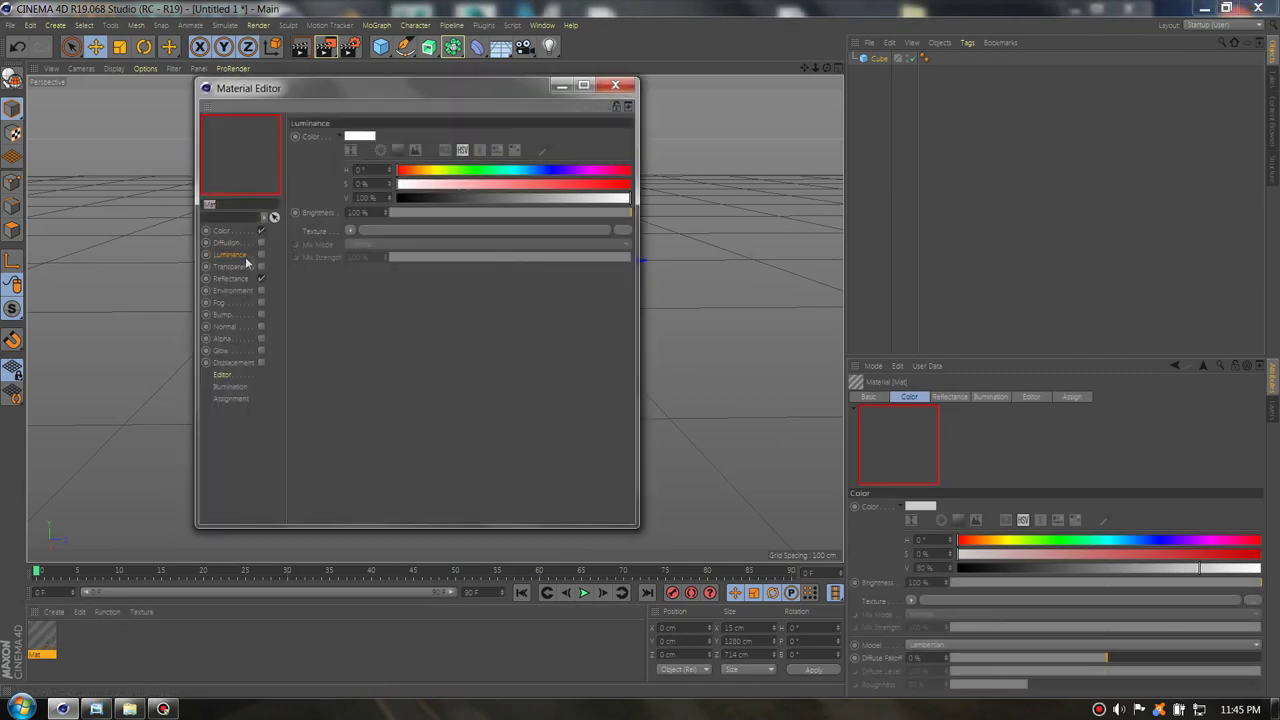
pyautogui.click(261, 254)
pyautogui.click(261, 230)
pyautogui.click(261, 278)
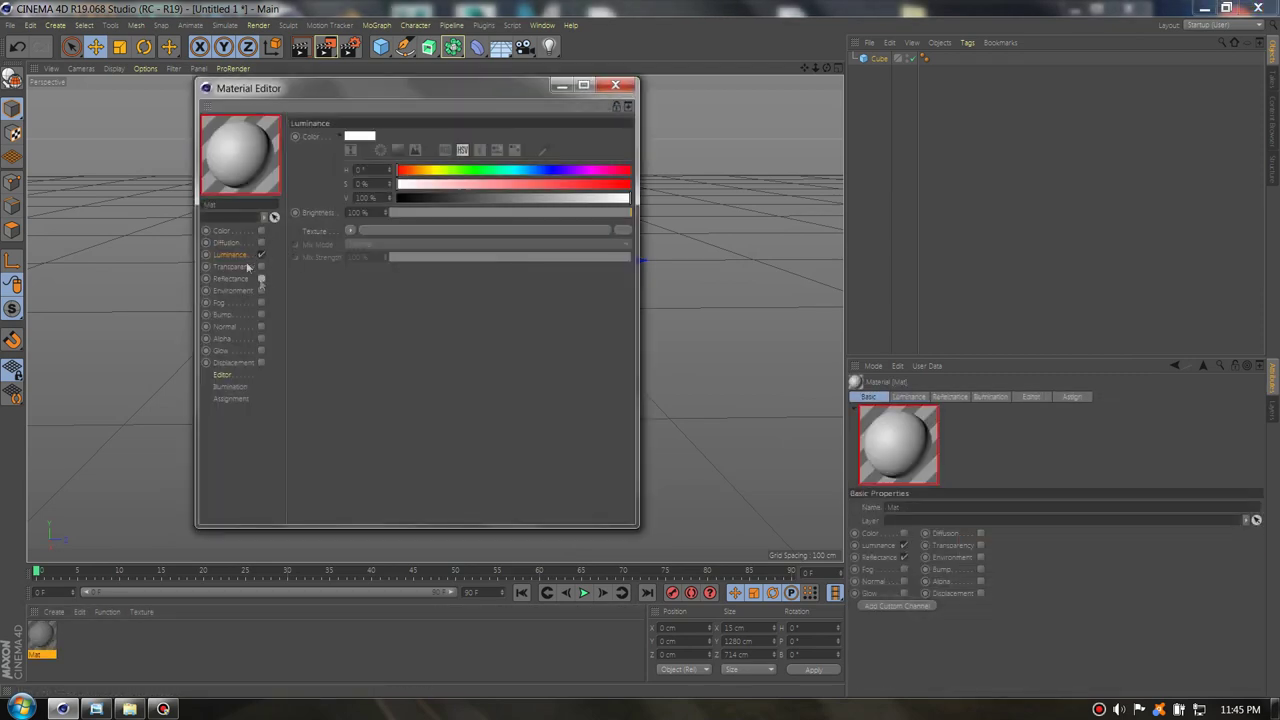
# - Load the Variation effect shader as the material's Luminance texture and open its shader properties
pyautogui.click(350, 230)
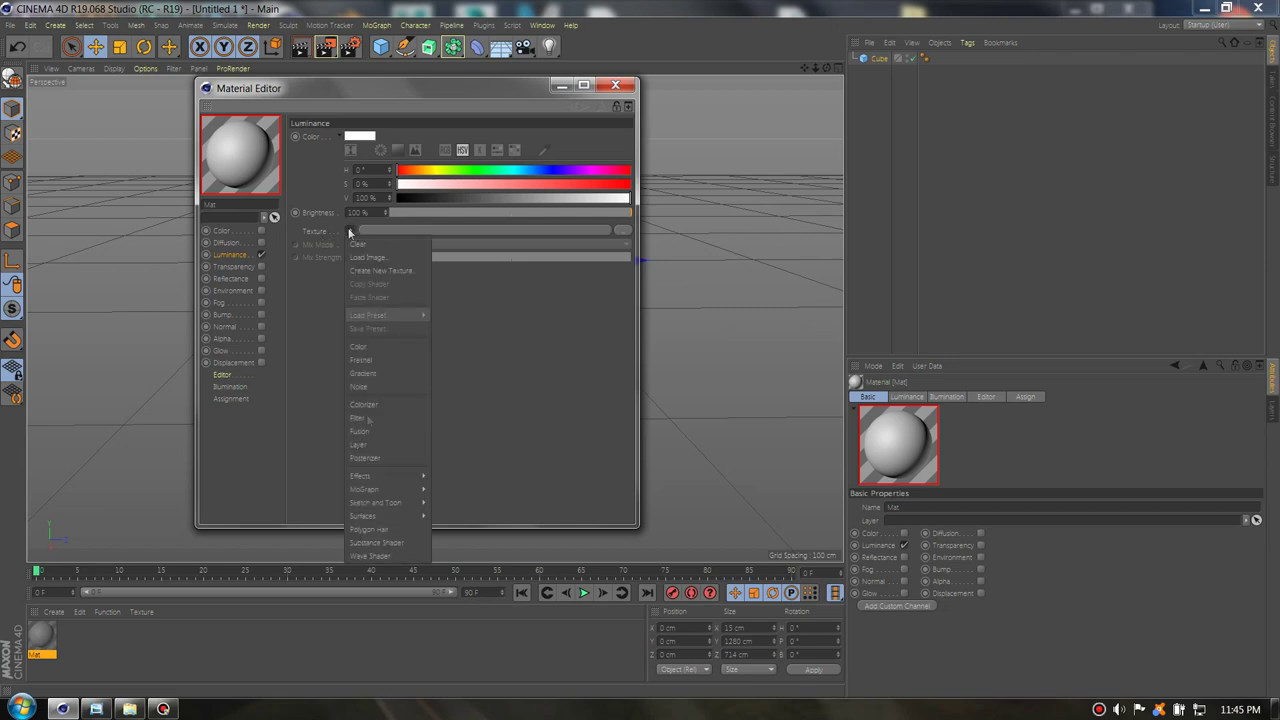
pyautogui.moveTo(376, 477)
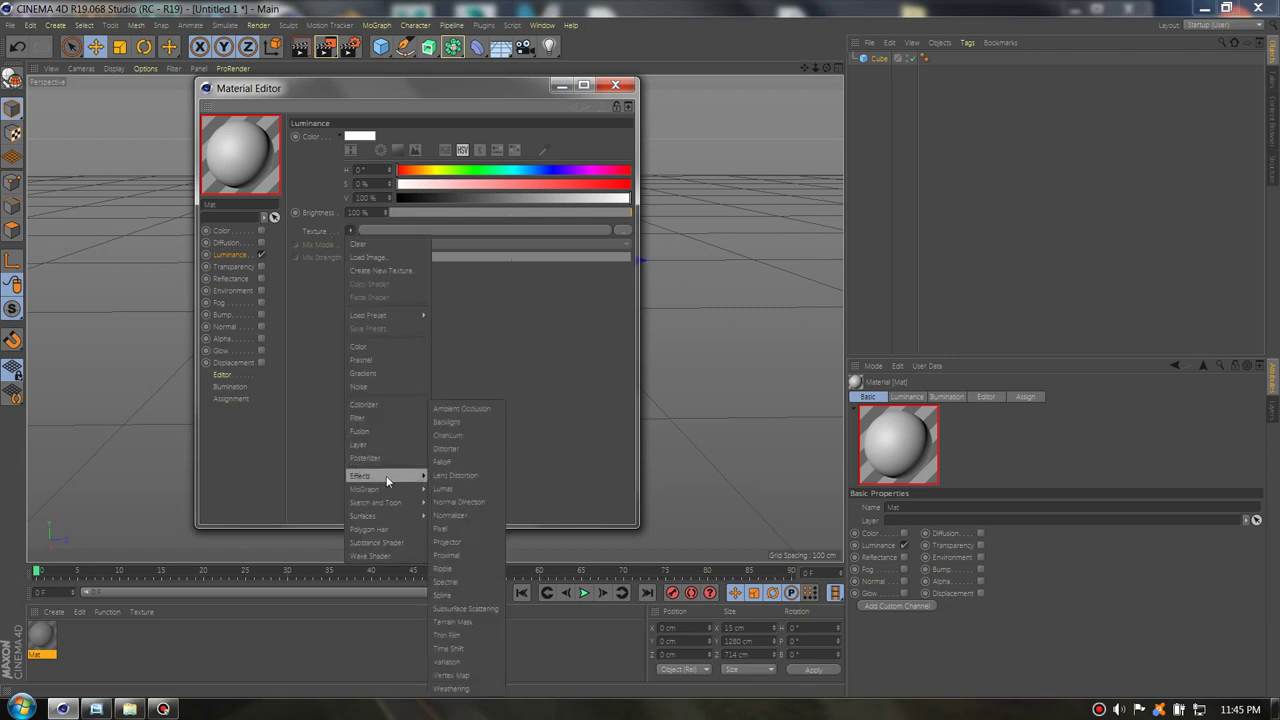
pyautogui.click(450, 662)
pyautogui.click(359, 253)
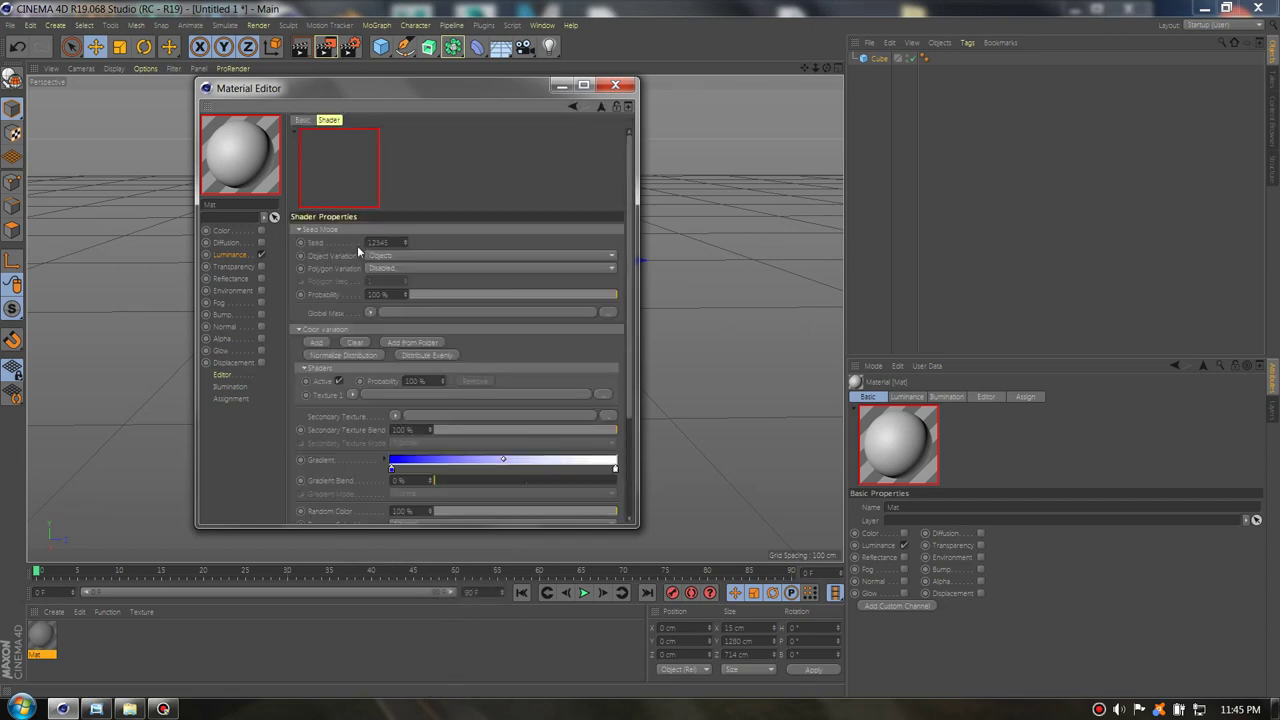
# - Add all images from the "windows" folder on the Desktop as textures of the Variation shader
pyautogui.click(422, 343)
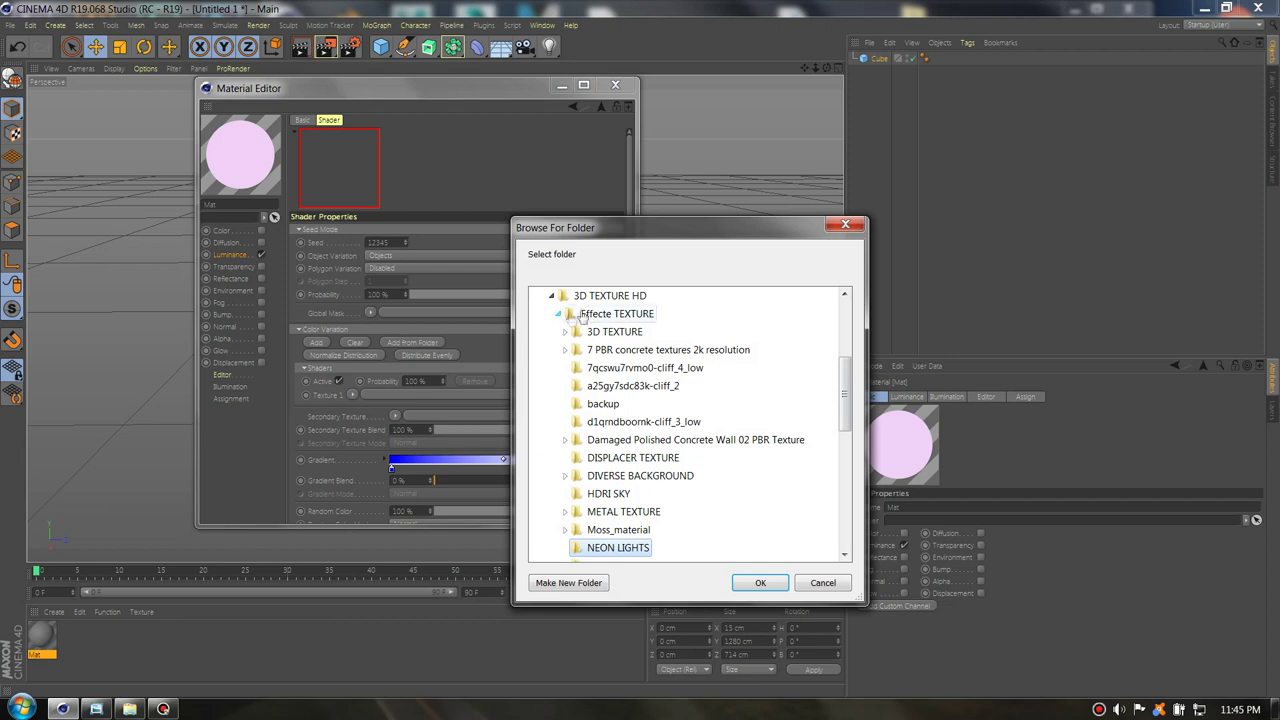
pyautogui.click(551, 296)
pyautogui.scroll(1, 599, 378)
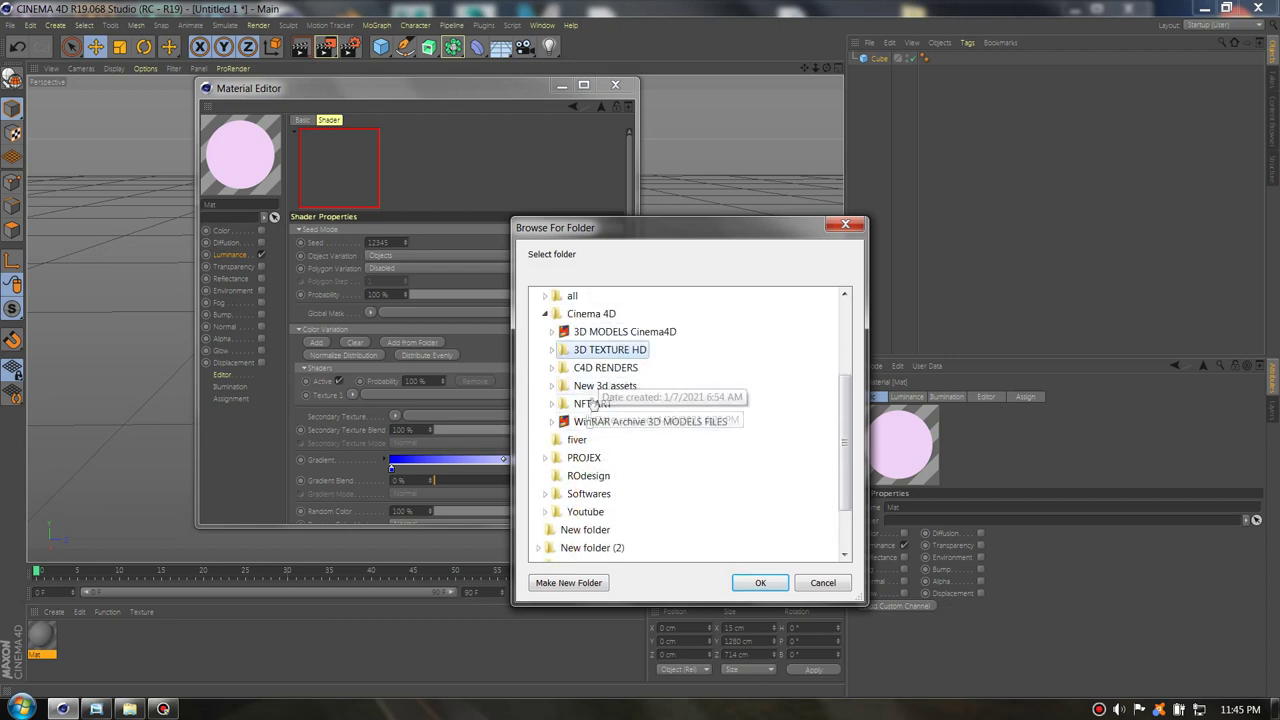
pyautogui.click(544, 316)
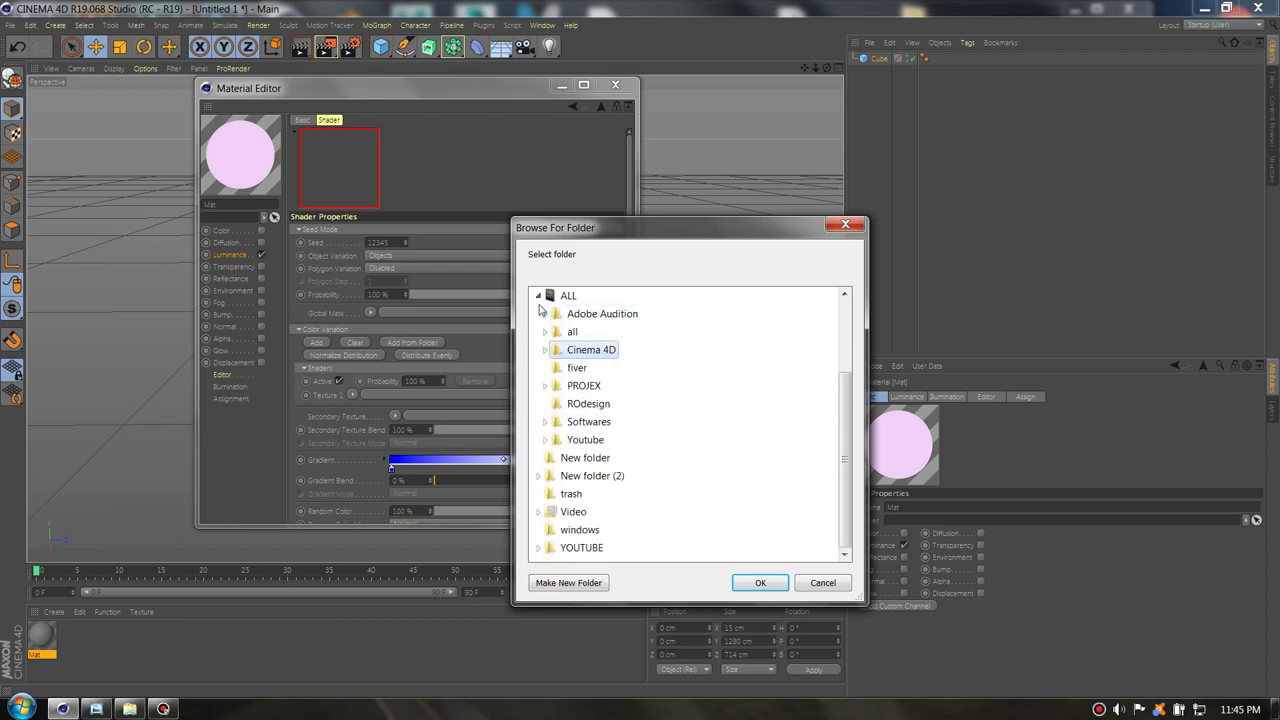
pyautogui.click(545, 313)
pyautogui.click(538, 295)
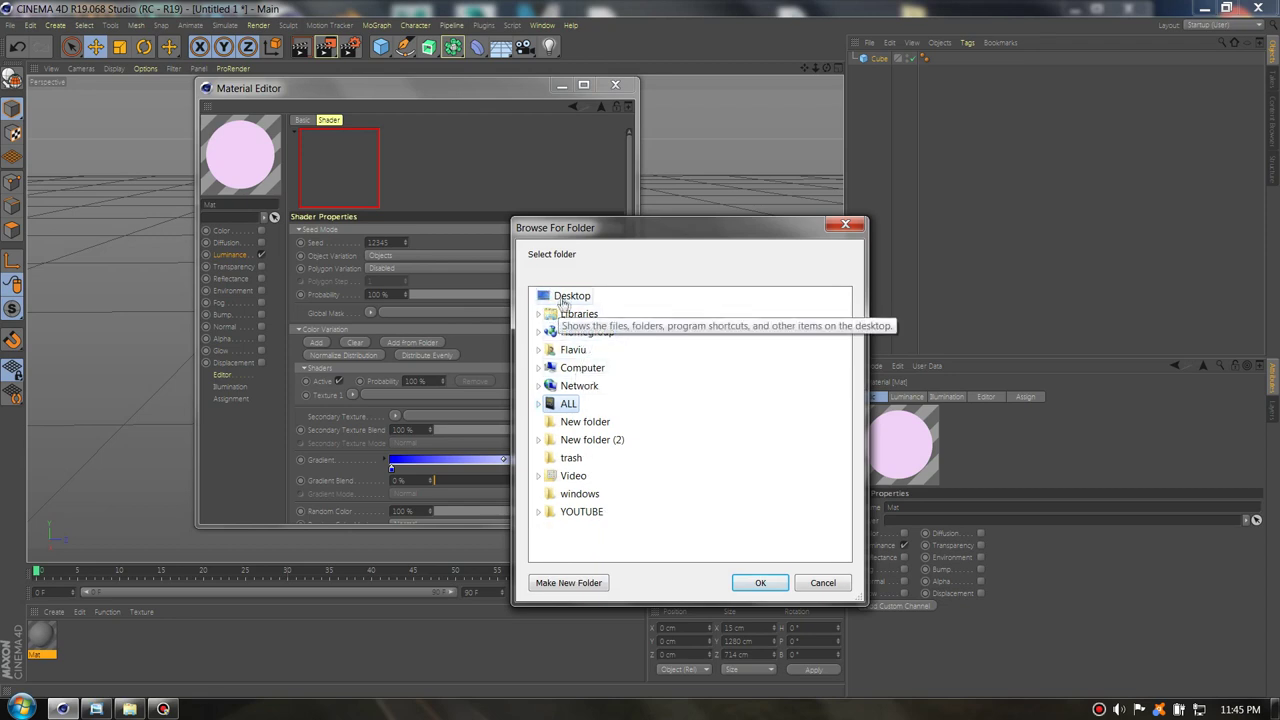
pyautogui.click(566, 297)
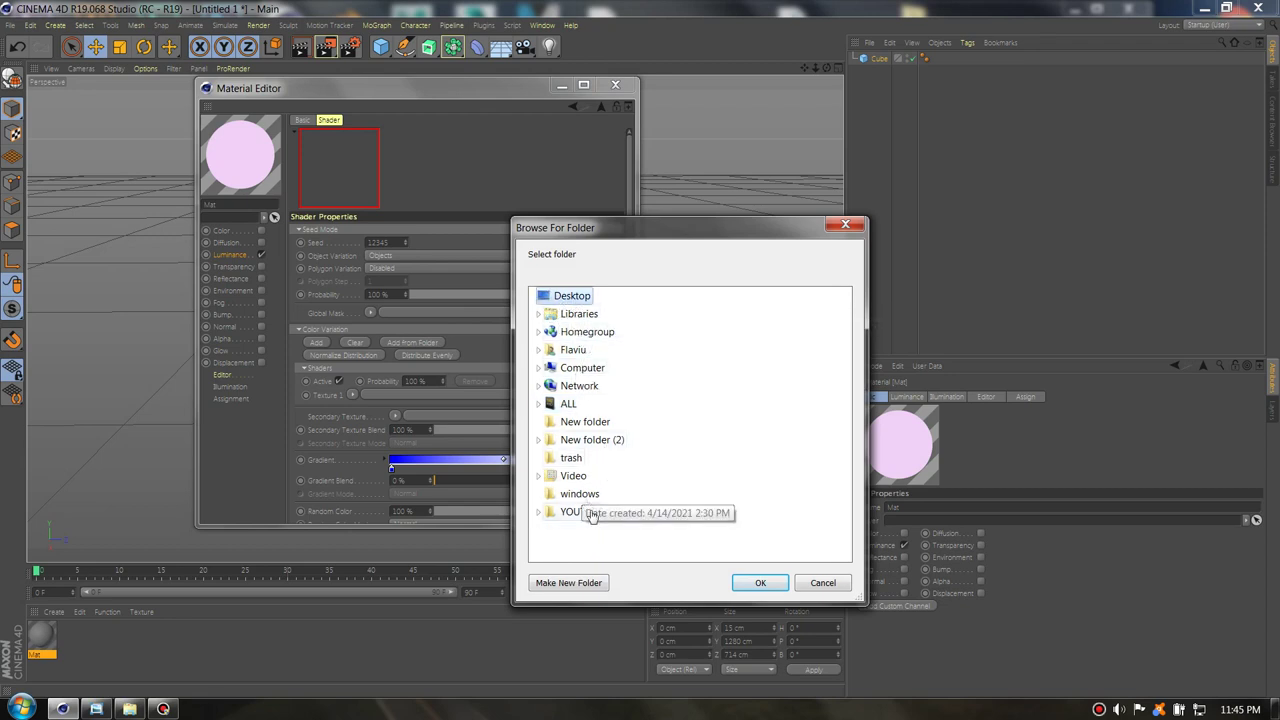
pyautogui.click(580, 494)
pyautogui.click(759, 584)
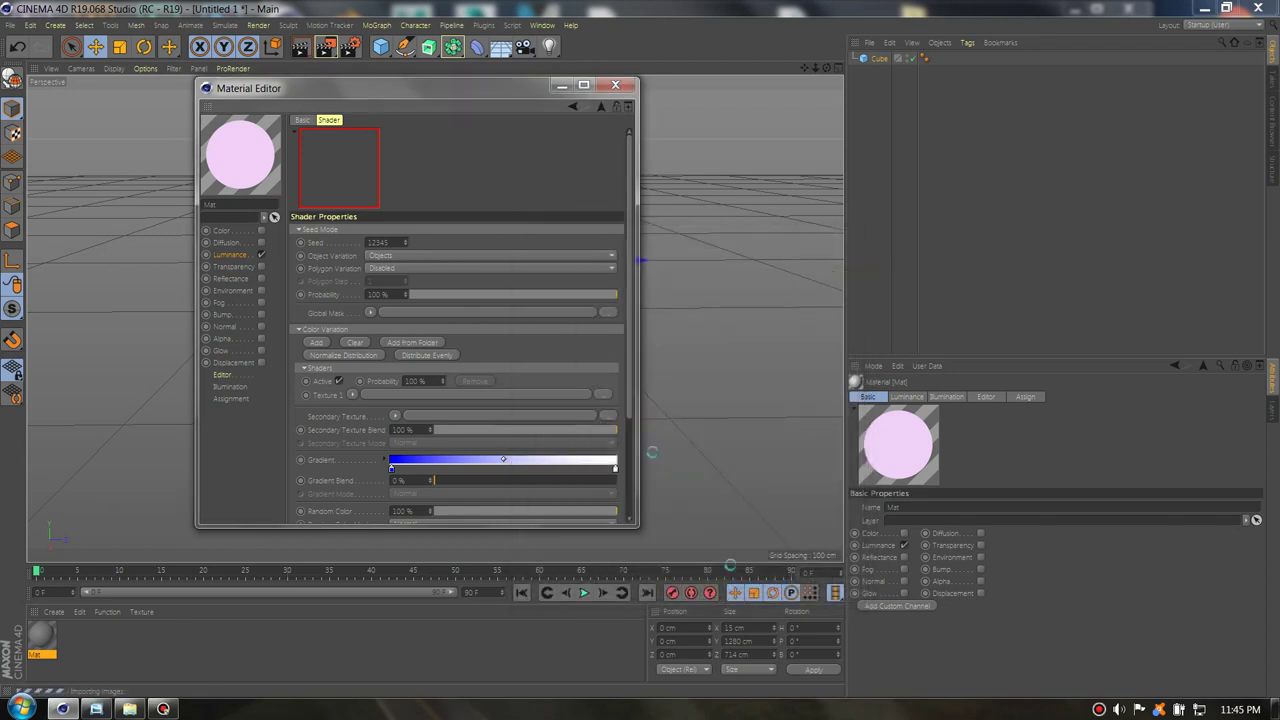
pyautogui.click(763, 420)
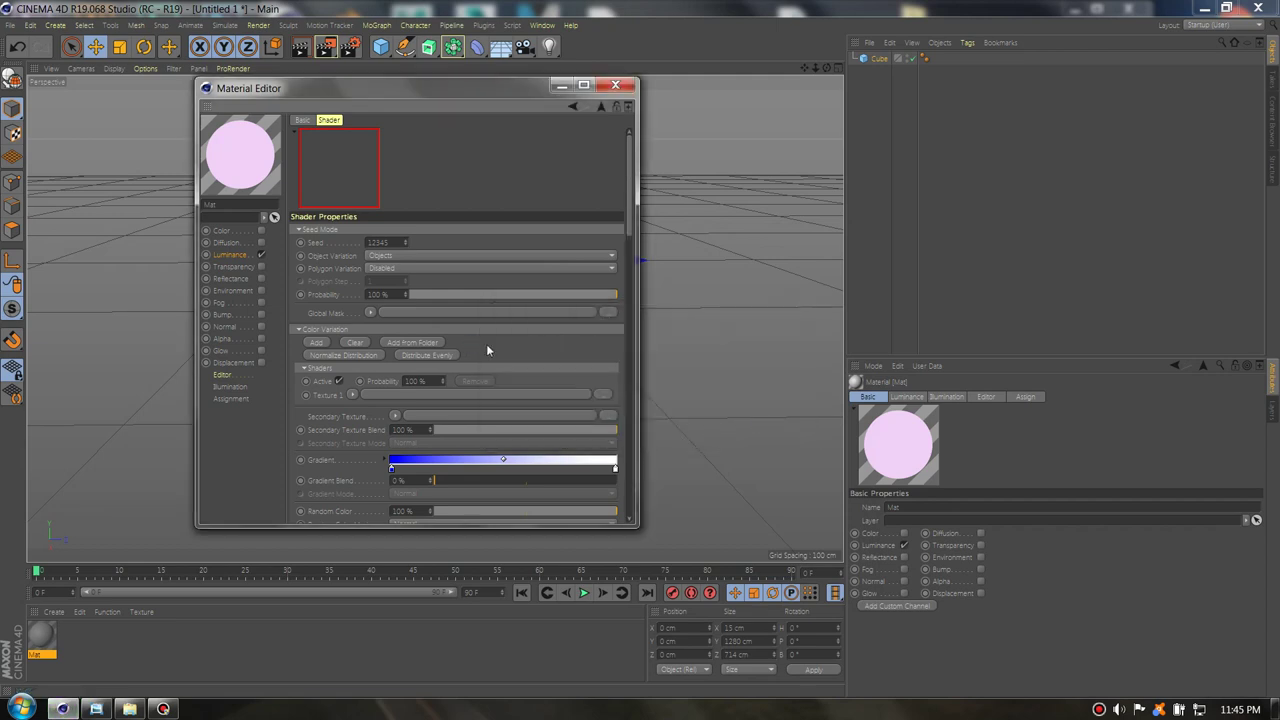
# - Set the Variation shader's Random Color to 0% so the window images keep their own colours
pyautogui.moveTo(439, 92); pyautogui.dragTo(559, 71)
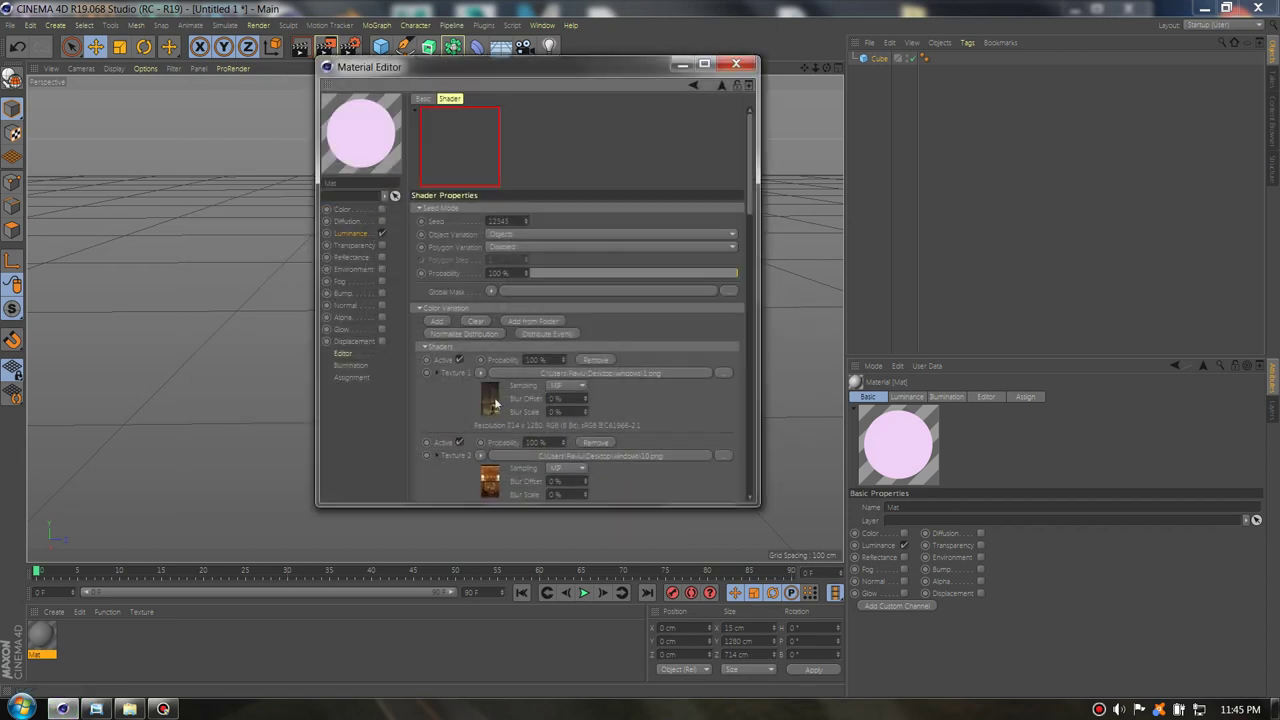
pyautogui.moveTo(752, 209); pyautogui.dragTo(743, 440)
pyautogui.scroll(-10, 743, 444)
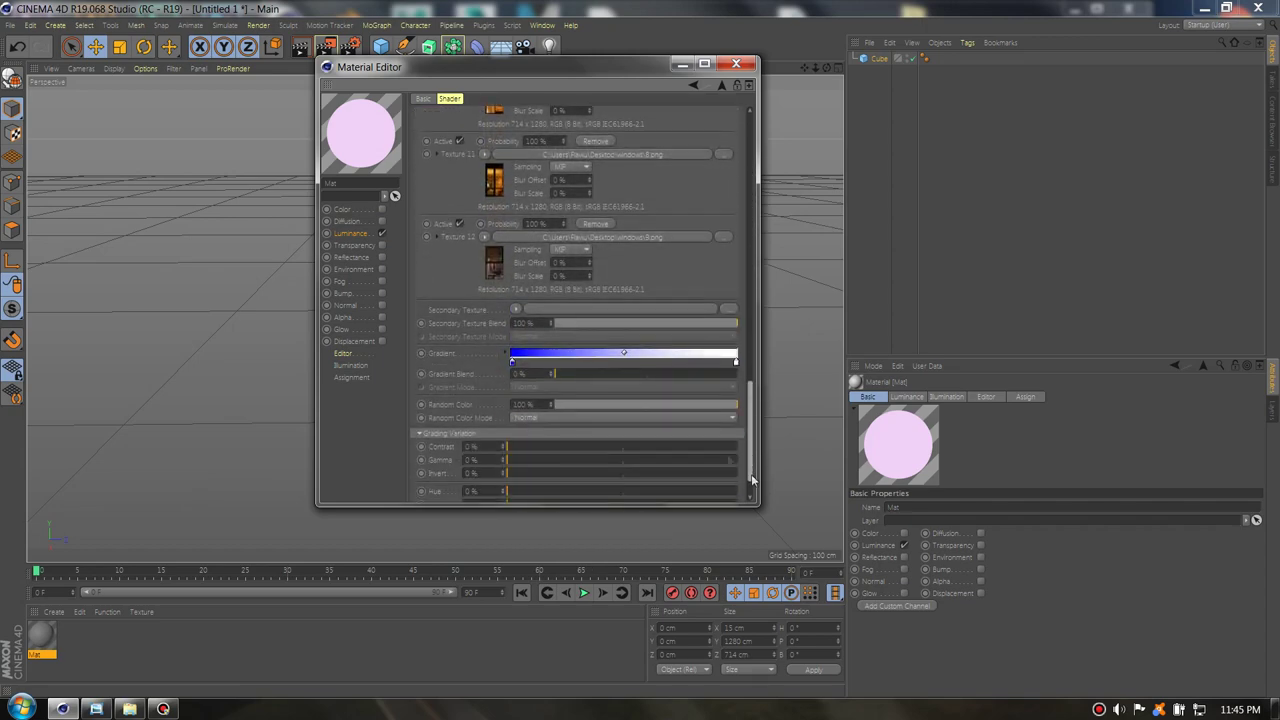
pyautogui.moveTo(563, 407); pyautogui.dragTo(549, 408)
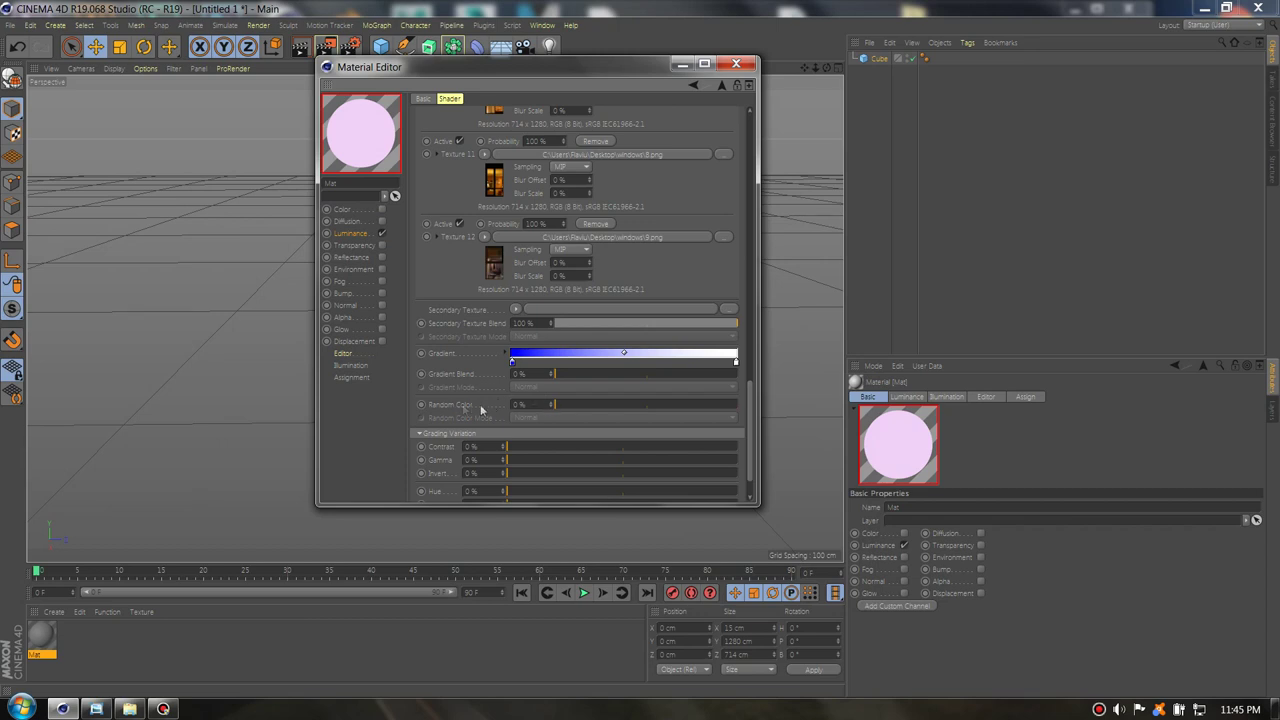
pyautogui.moveTo(752, 427); pyautogui.dragTo(745, 120)
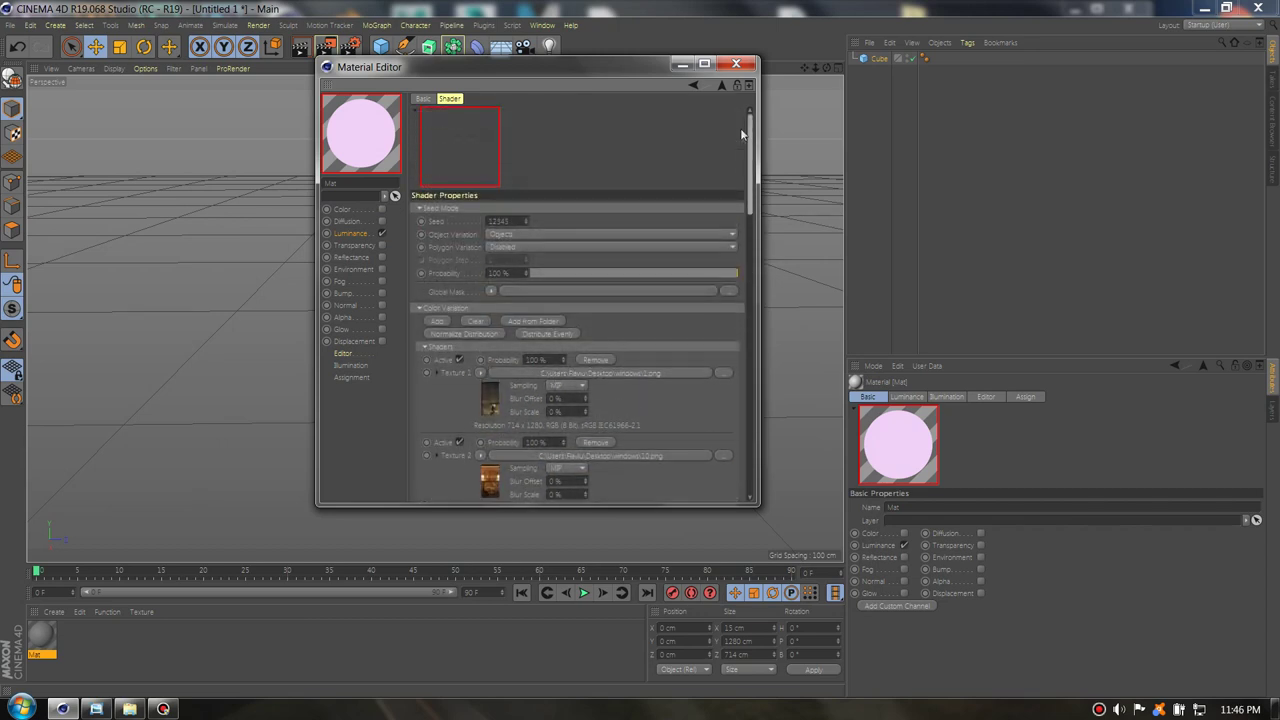
# - Enable Reflectance on the material and replace the Default Specular layer with a Beckmann layer
pyautogui.click(381, 258)
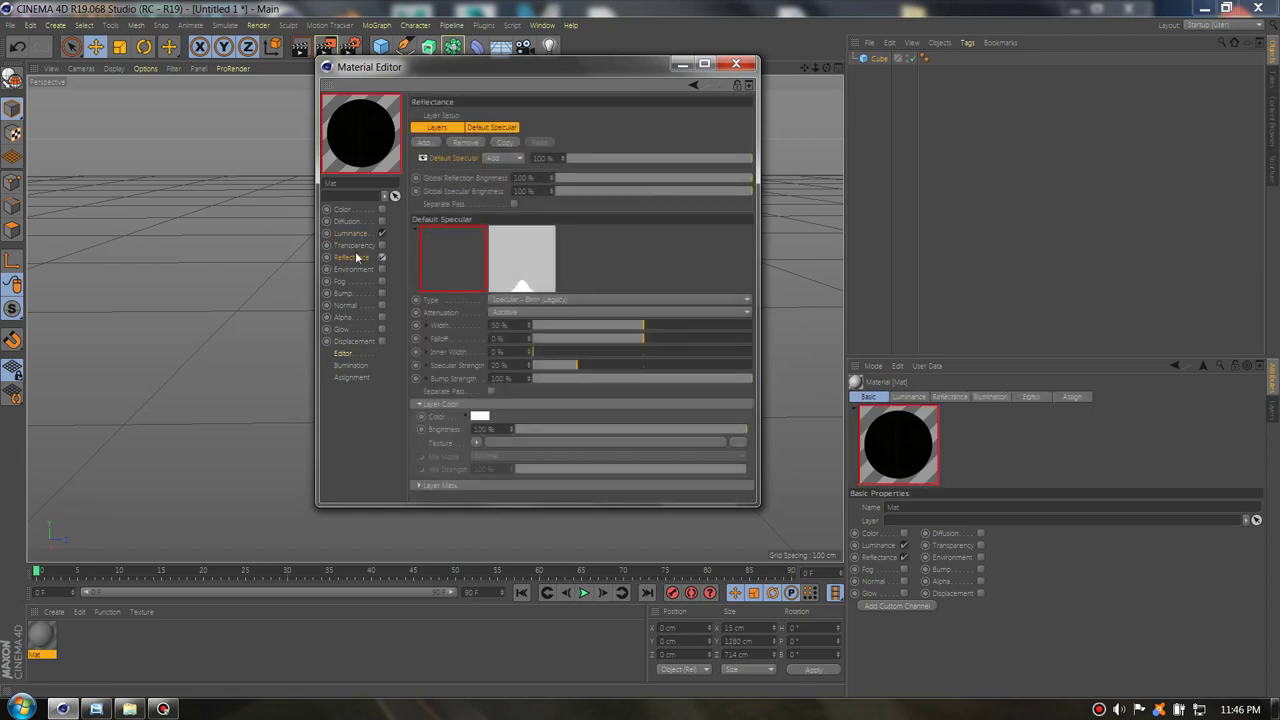
pyautogui.click(467, 144)
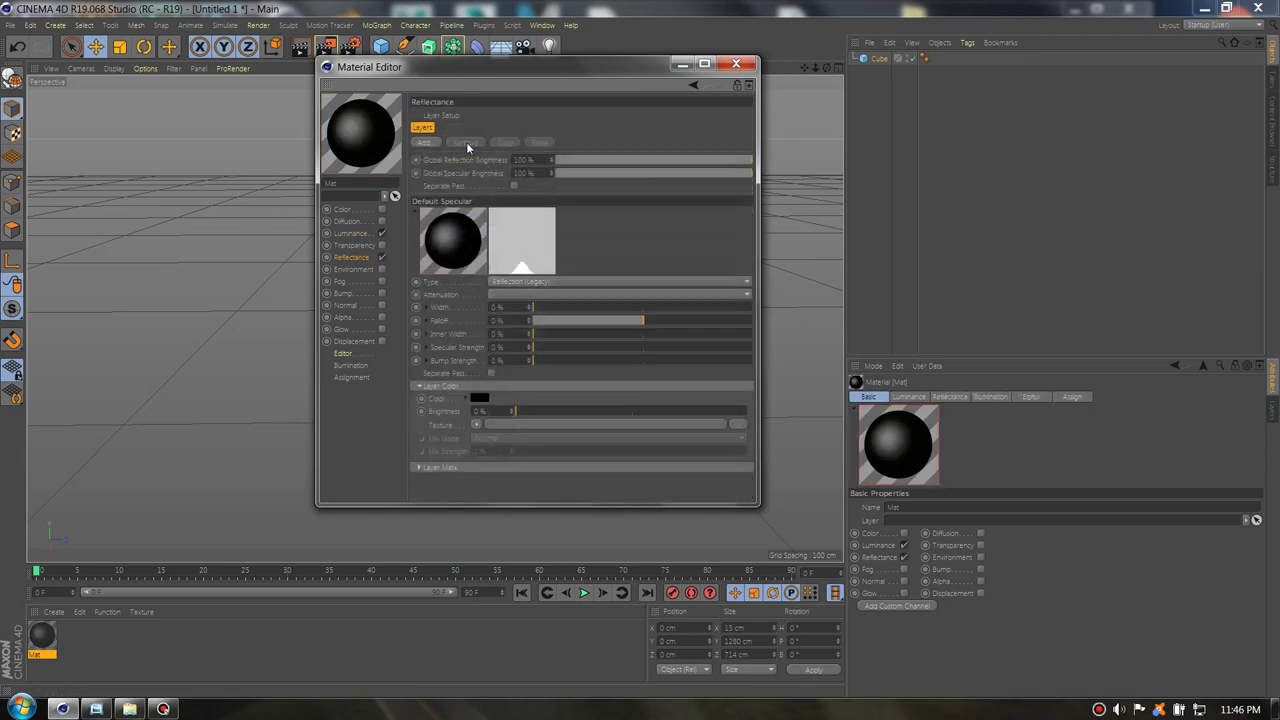
pyautogui.click(424, 142)
pyautogui.click(461, 154)
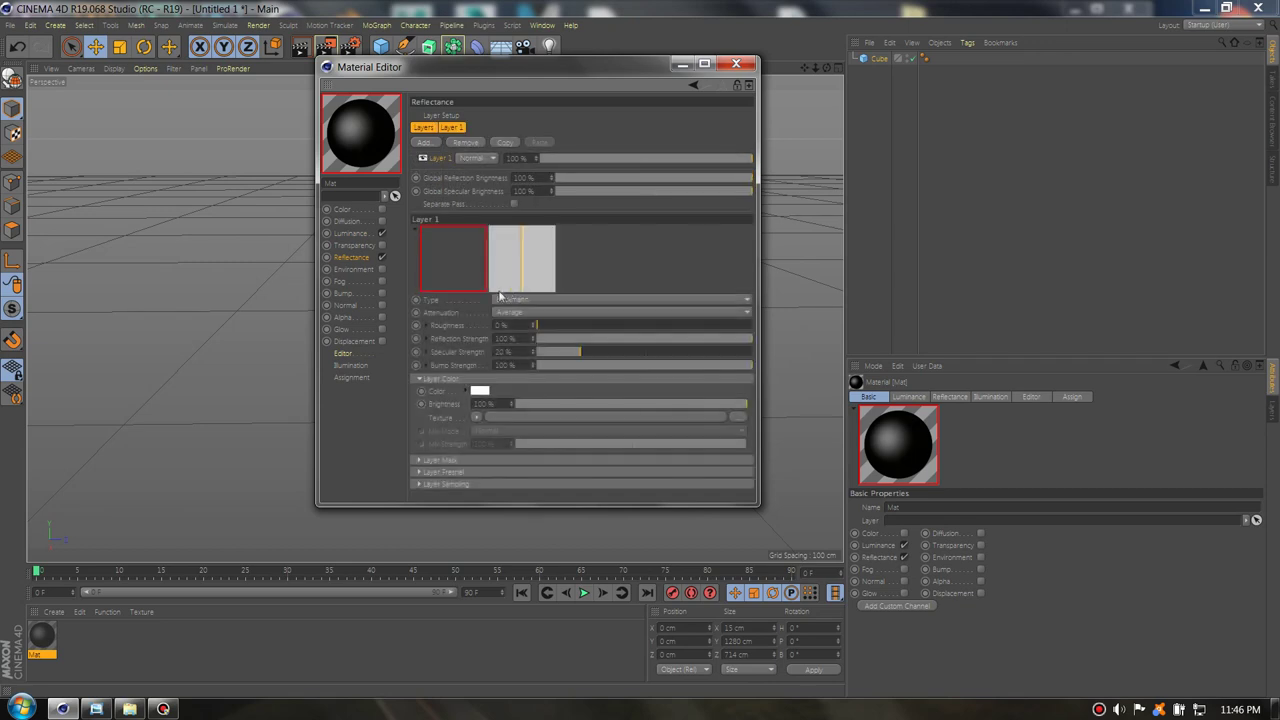
# - Load a Fresnel shader as the Beckmann layer's color texture, enable its Physical option, and close the Material Editor
pyautogui.click(481, 418)
pyautogui.click(510, 217)
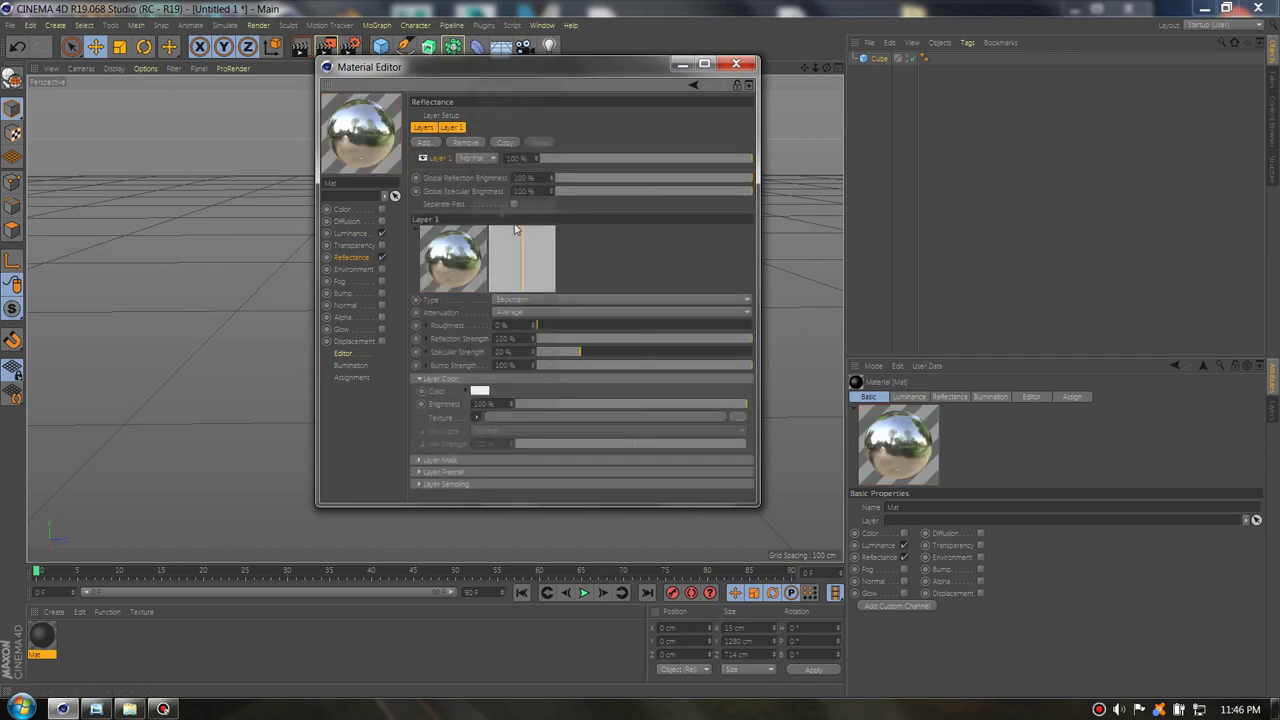
pyautogui.click(516, 418)
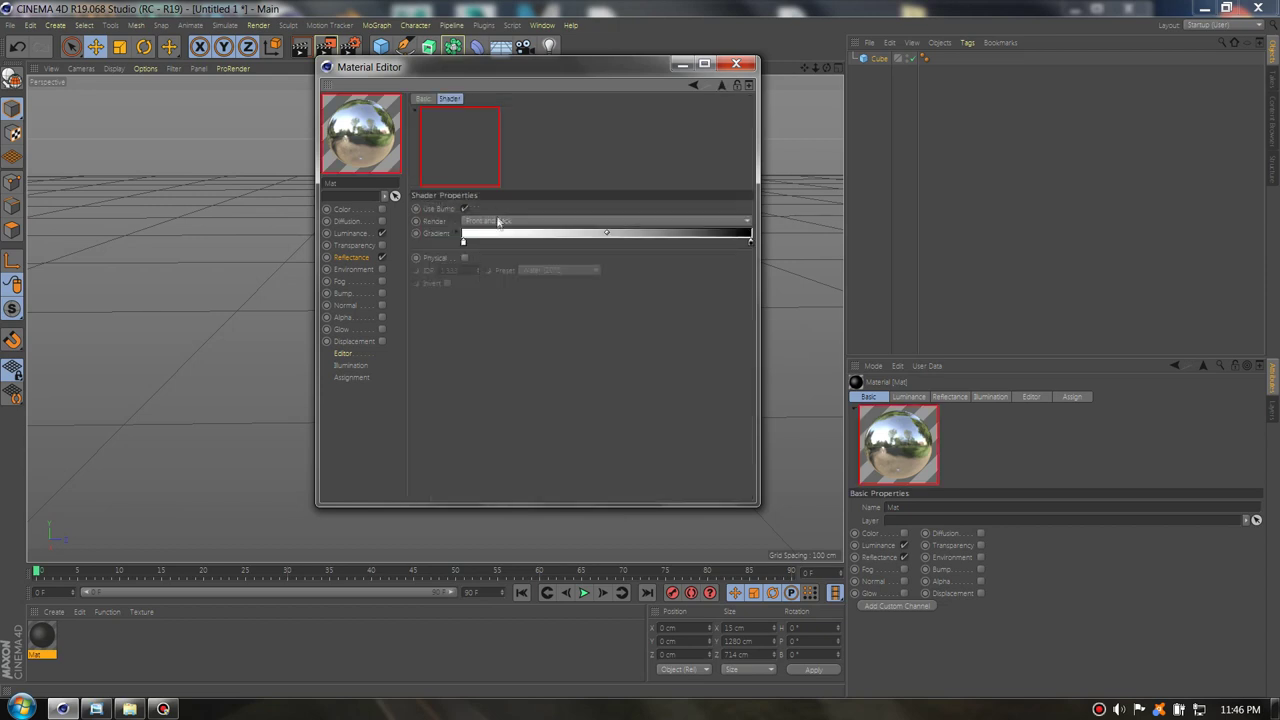
pyautogui.click(464, 258)
pyautogui.click(355, 234)
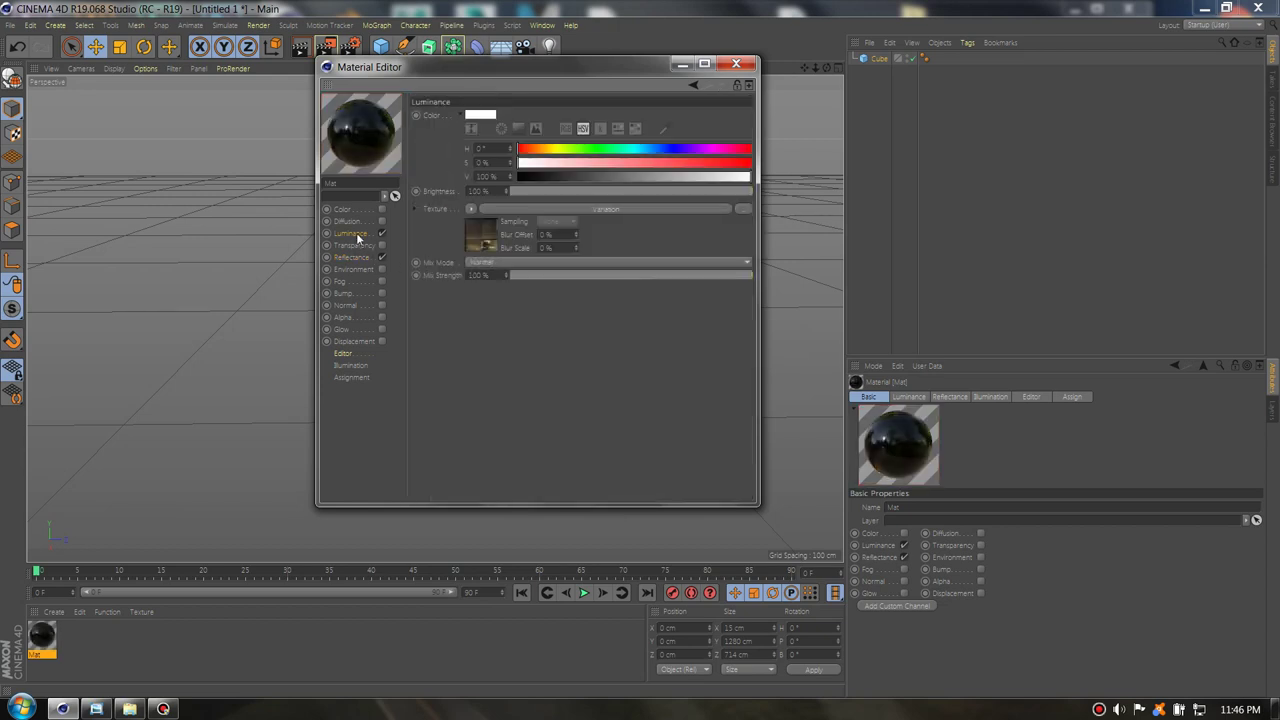
pyautogui.click(736, 64)
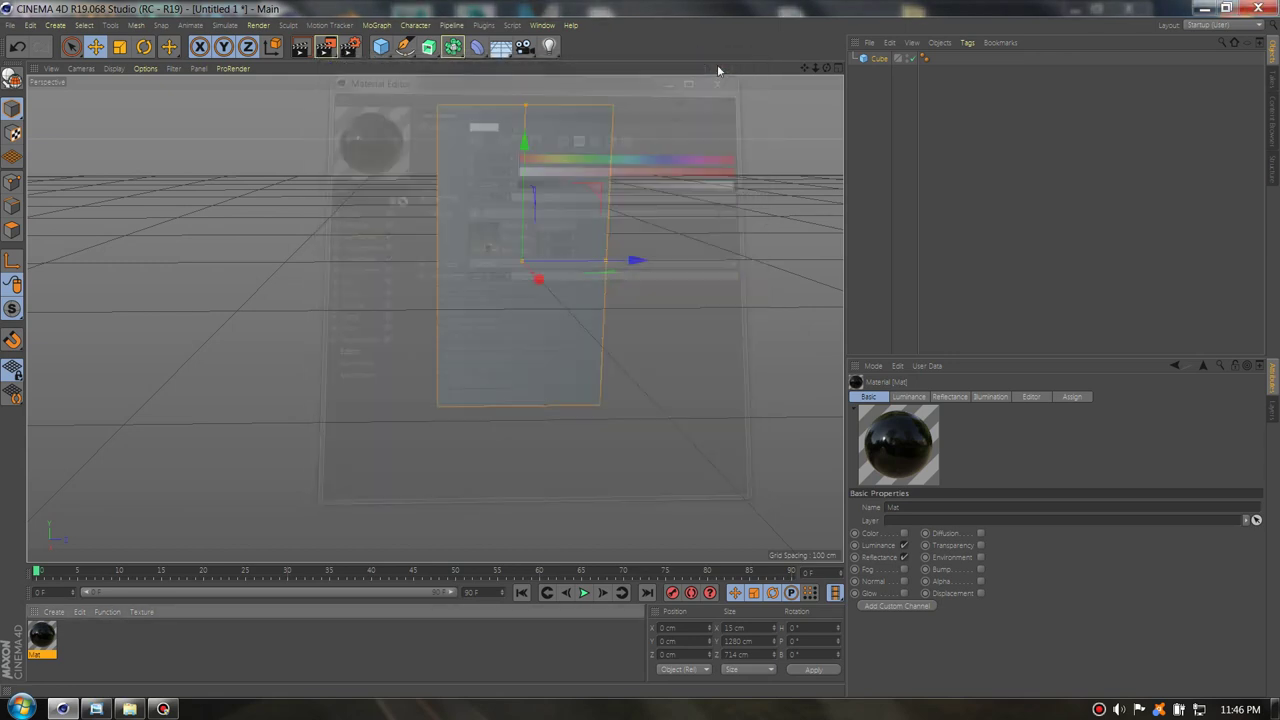
# - Add a MoGraph Cloner and make the cube its child
pyautogui.click(376, 25)
pyautogui.click(423, 171)
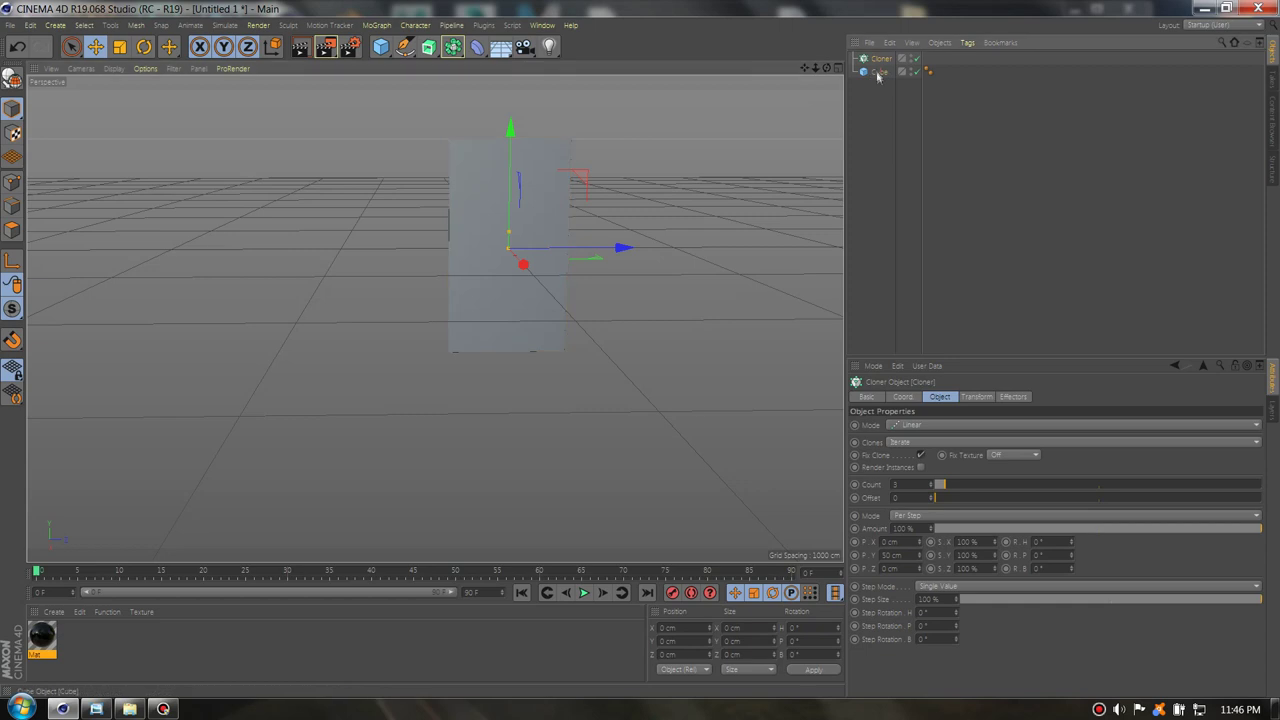
pyautogui.moveTo(878, 65); pyautogui.dragTo(880, 61)
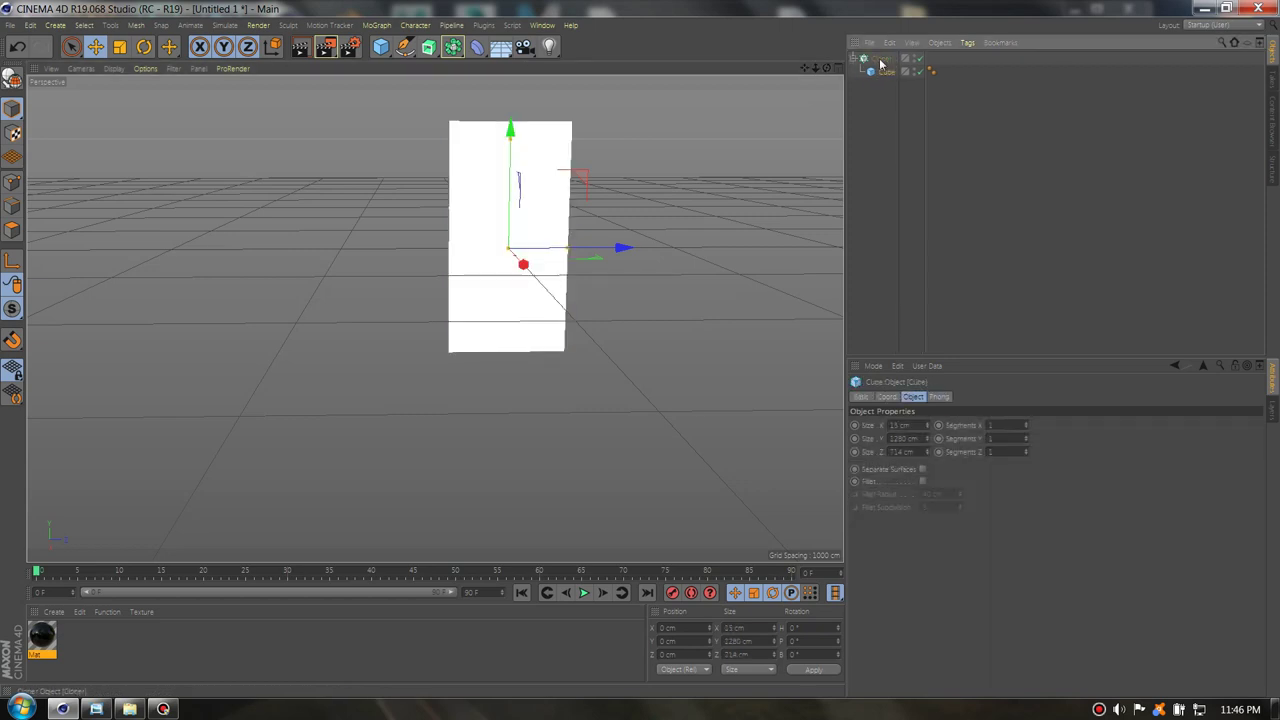
# - Set the Cloner's mode to Grid Array with a count of 1, 7 and 7
pyautogui.click(880, 60)
pyautogui.scroll(-4, 420, 315)
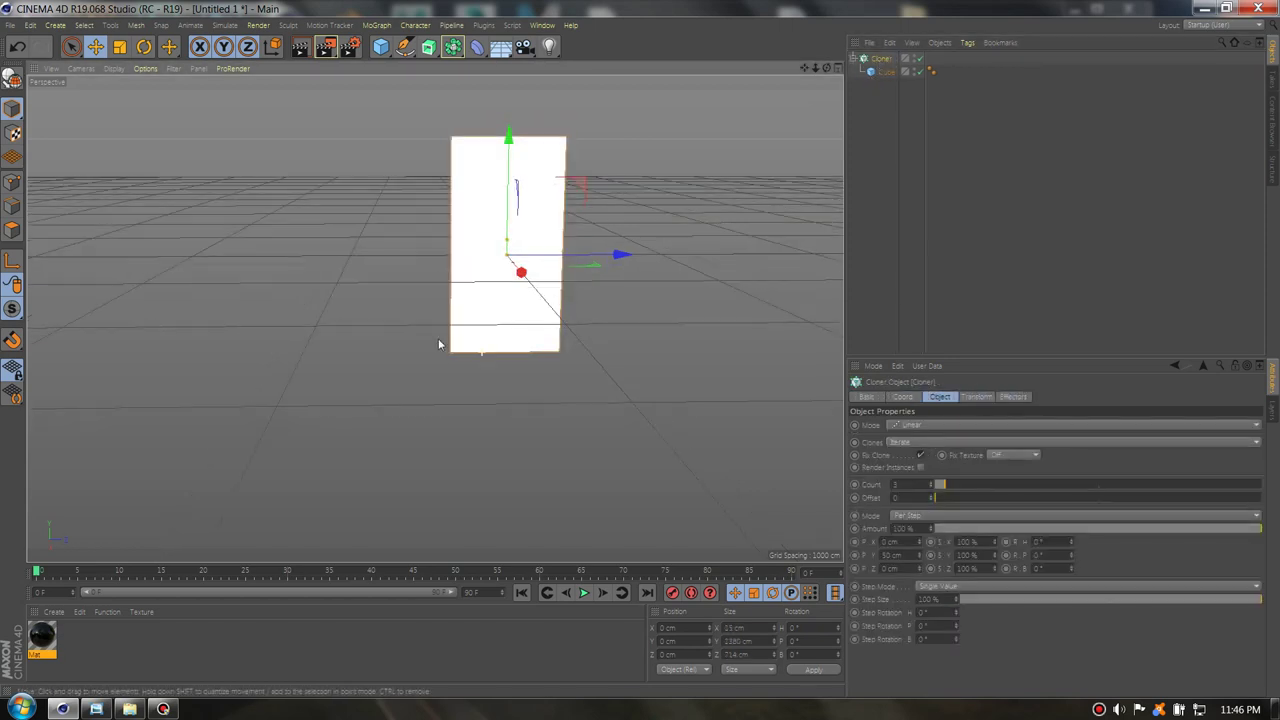
pyautogui.click(910, 425)
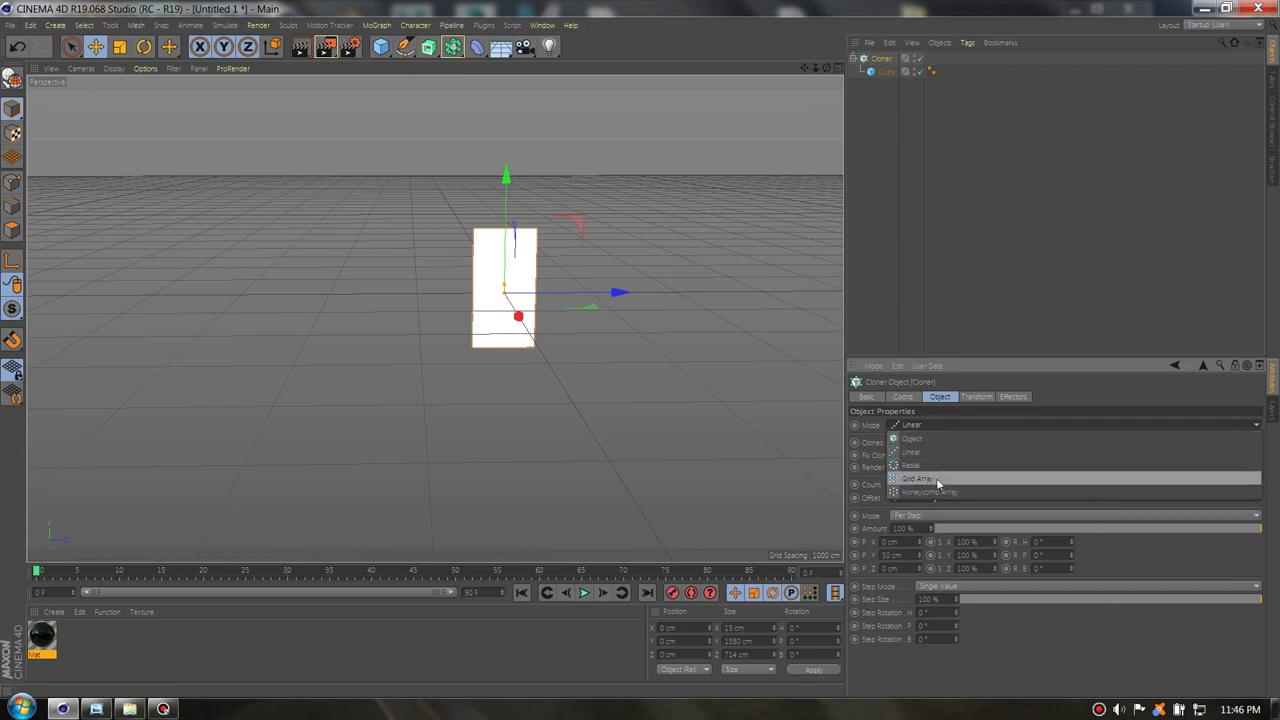
pyautogui.click(923, 479)
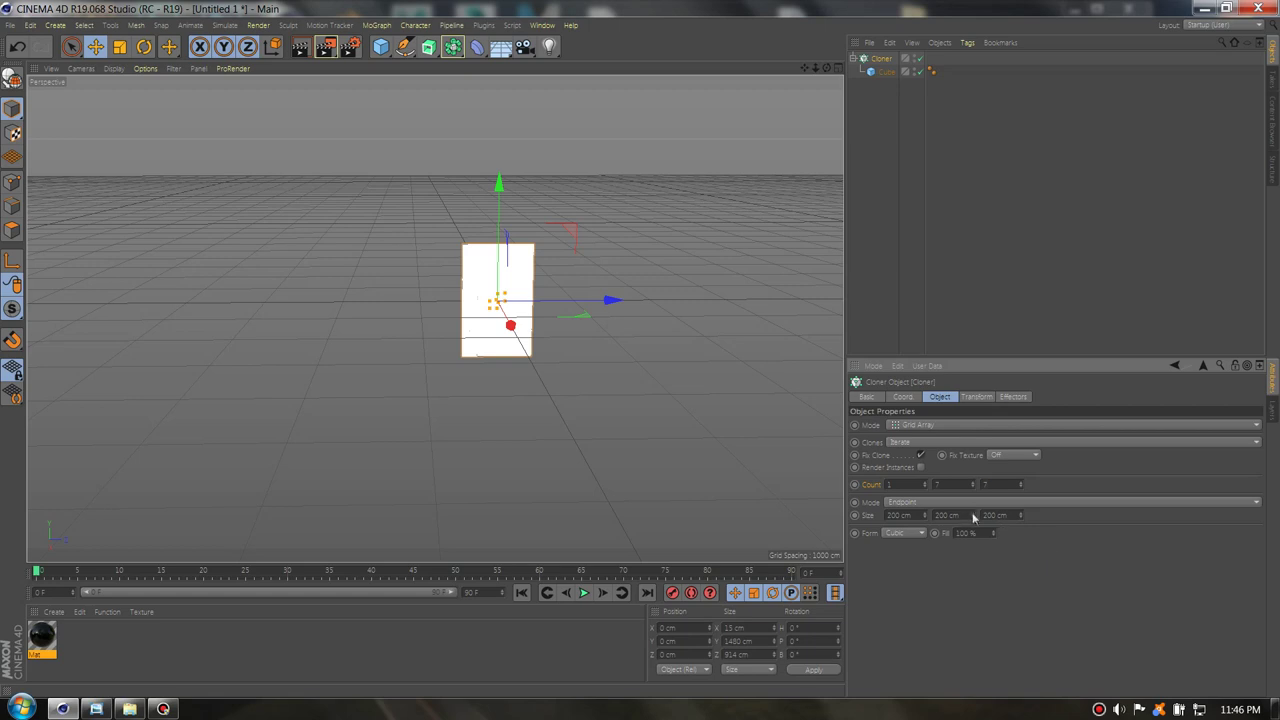
# - Increase the Cloner grid's Y size to about 5251 cm and set its Y and Z counts to 5
pyautogui.moveTo(972, 515); pyautogui.dragTo(978, 532)
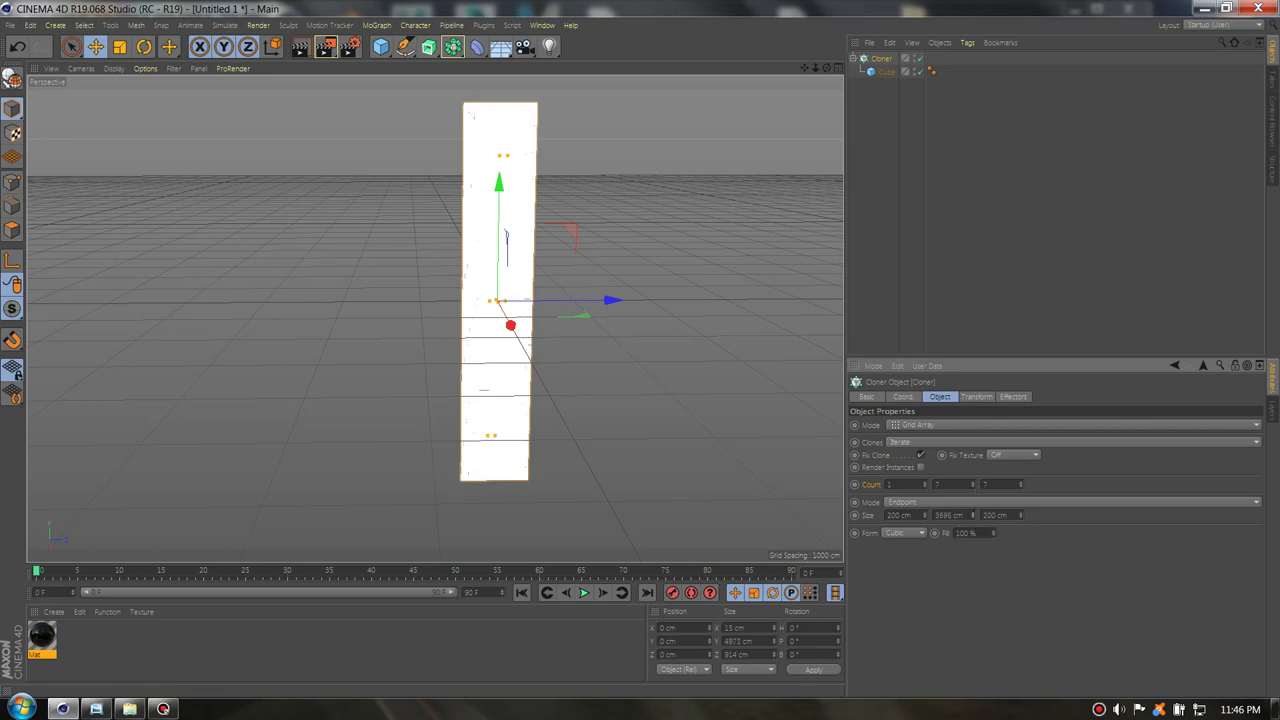
pyautogui.moveTo(978, 532); pyautogui.dragTo(969, 488)
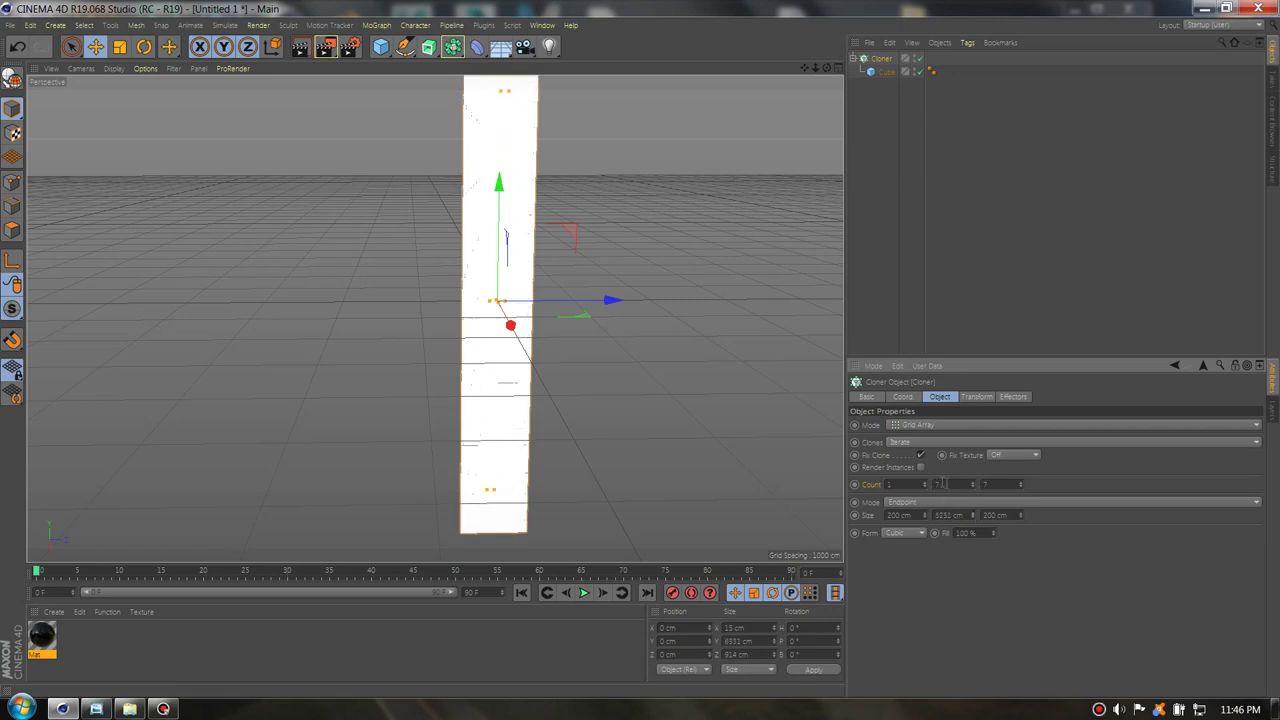
pyautogui.press('Return')
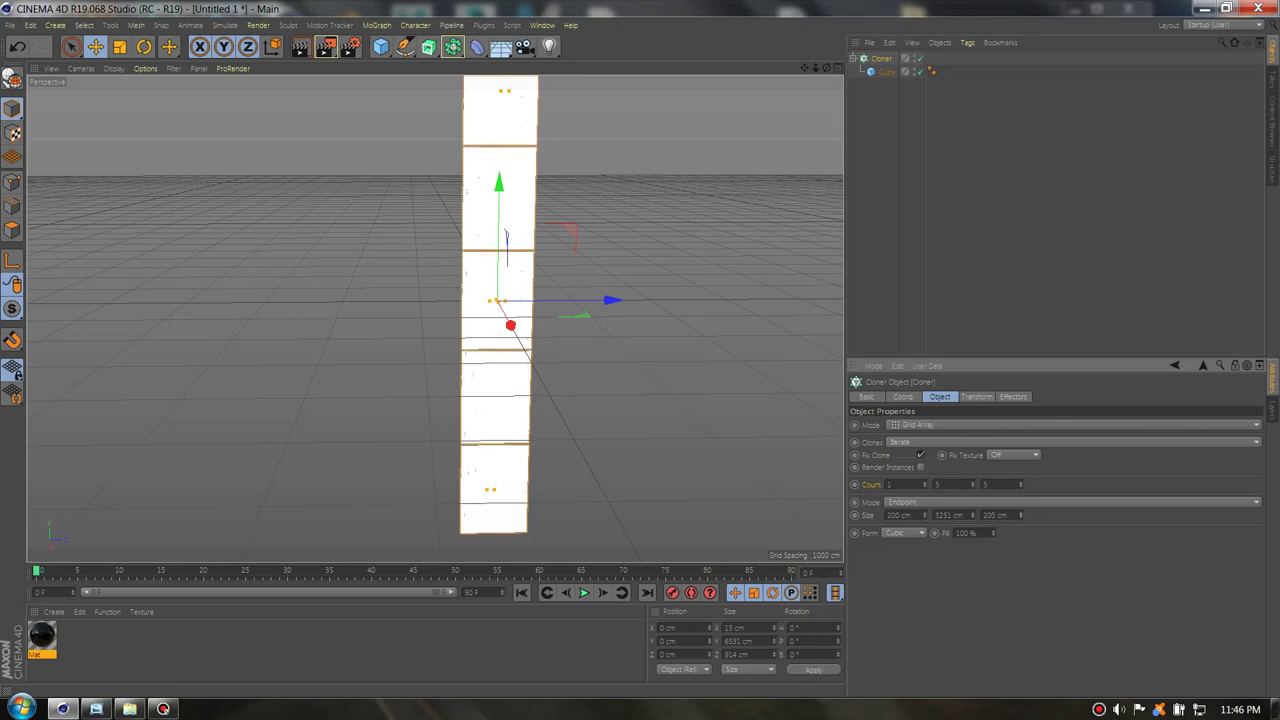
# - Set the Cloner grid's size to 5251 cm in Y and about 5182 cm in Z
pyautogui.moveTo(1020, 515); pyautogui.dragTo(1024, 525)
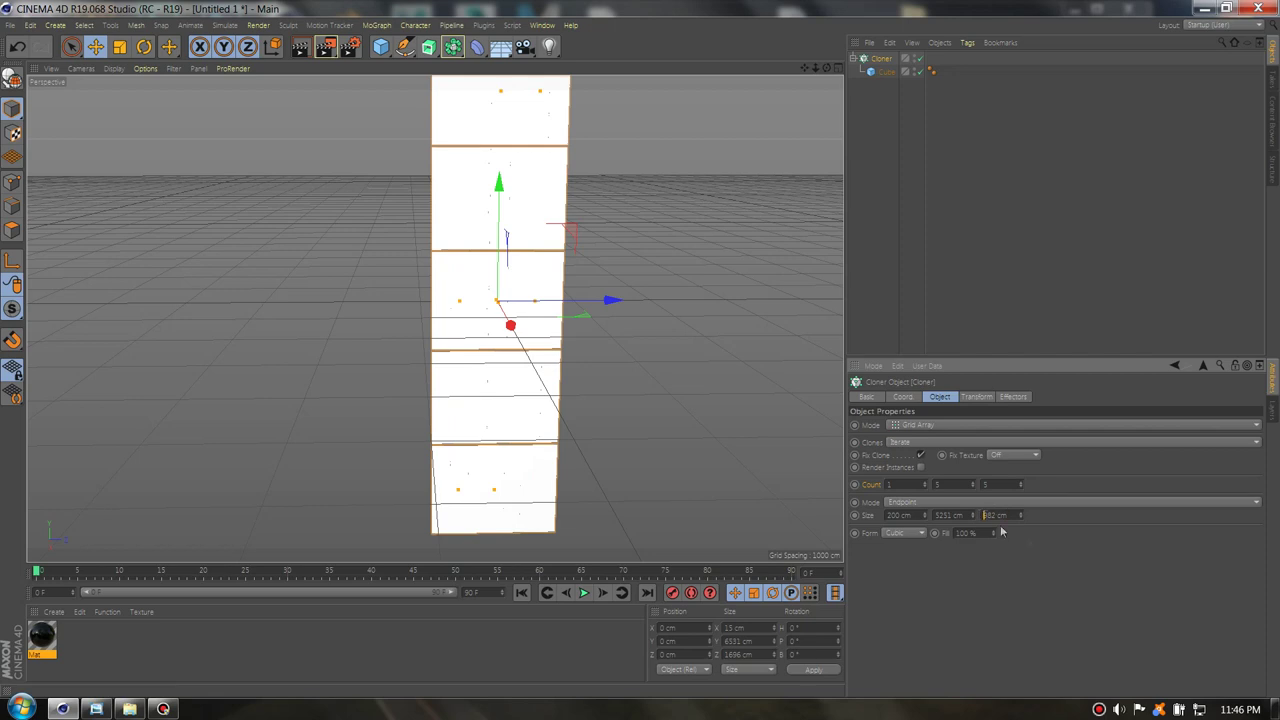
pyautogui.write('1')
pyautogui.press('Return')
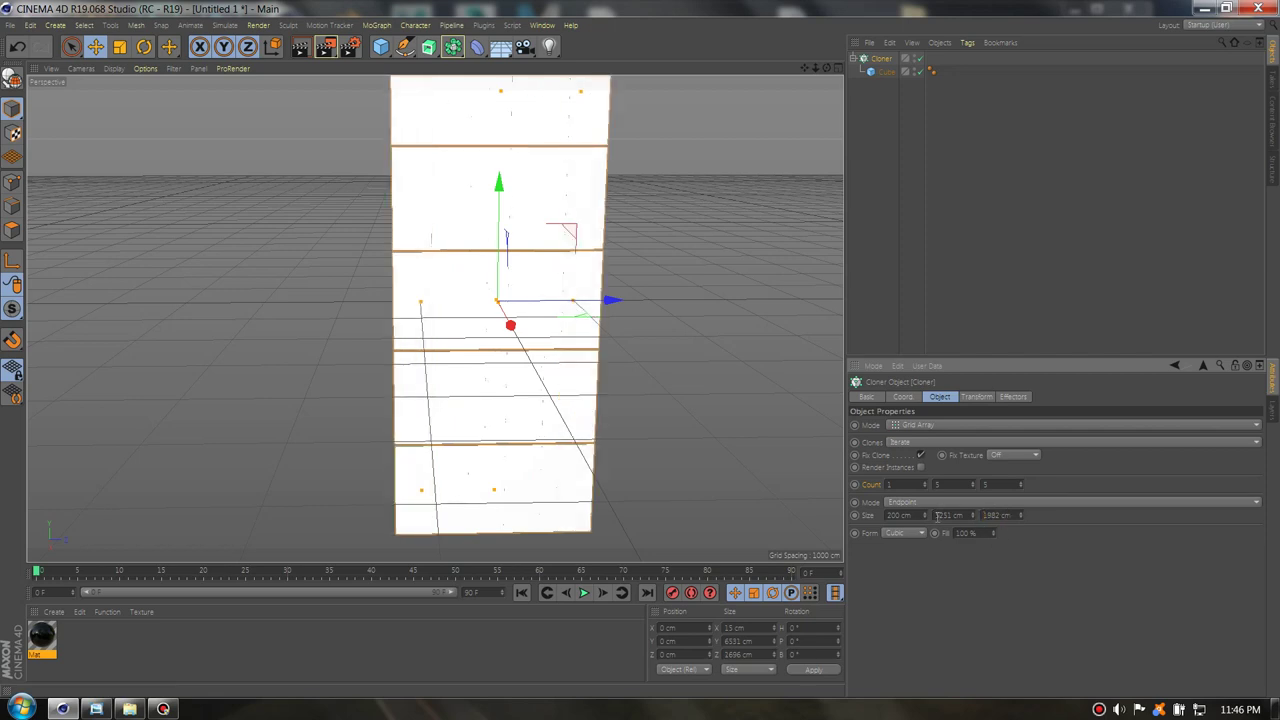
pyautogui.write('4')
pyautogui.press('Return')
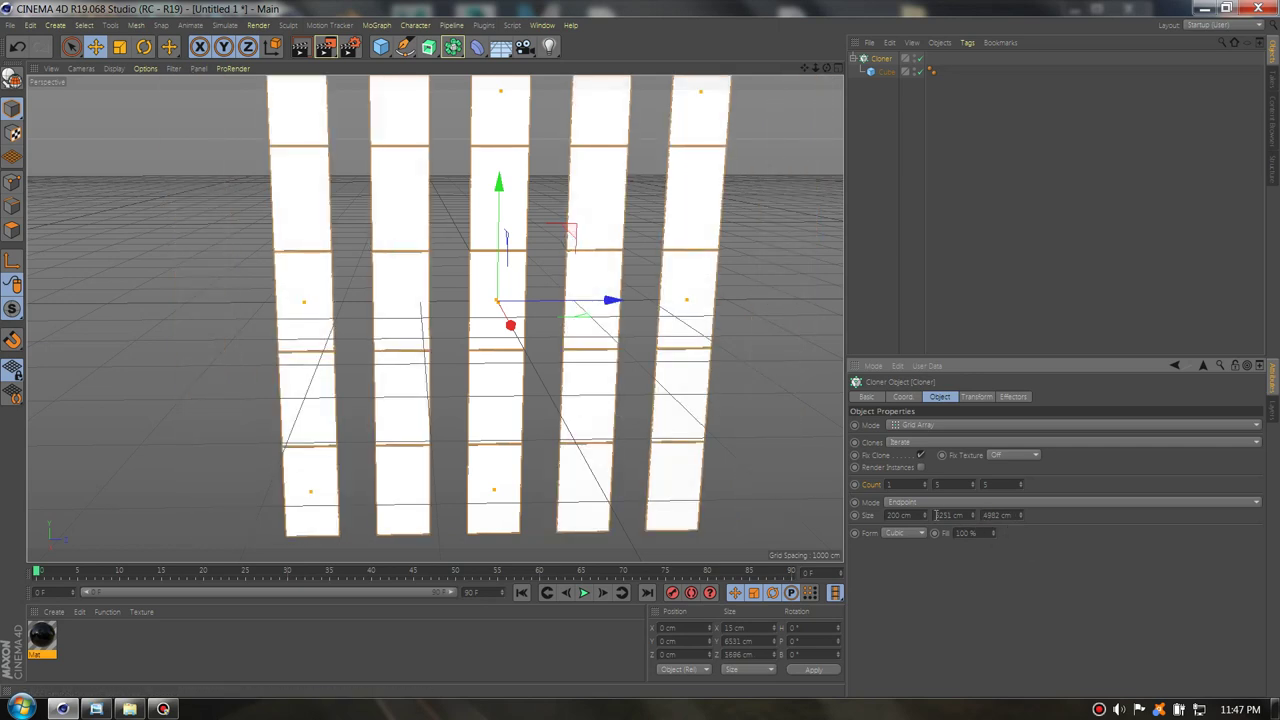
pyautogui.write('4')
pyautogui.press('Return')
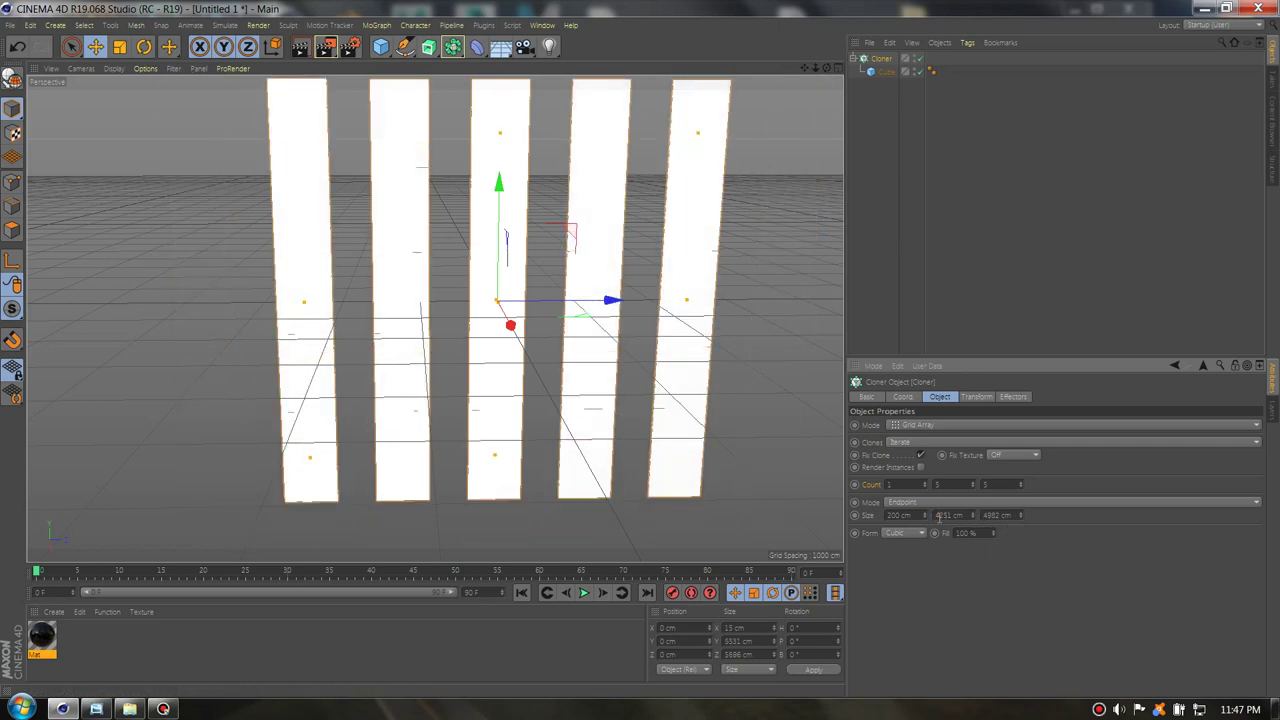
pyautogui.write('5')
pyautogui.press('Return')
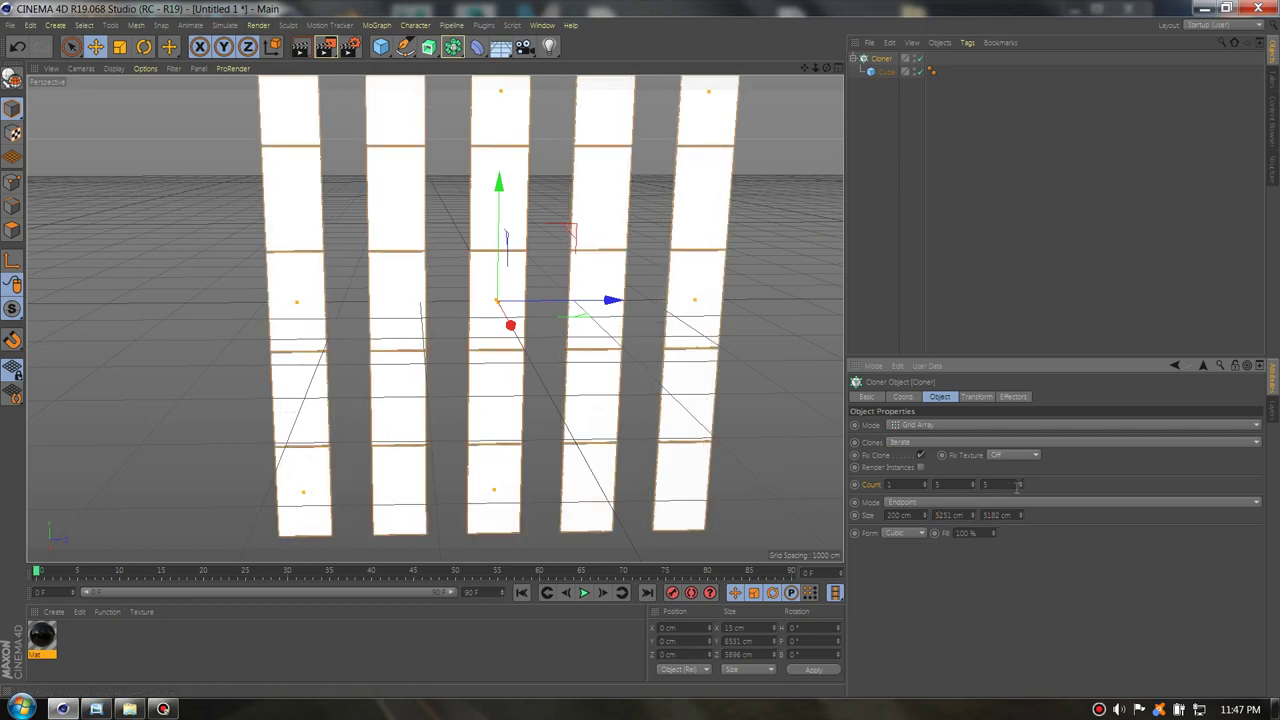
# - Set the Cloner's Y and Z counts to 4 each
pyautogui.write('4')
pyautogui.press('Return')
pyautogui.click(941, 484)
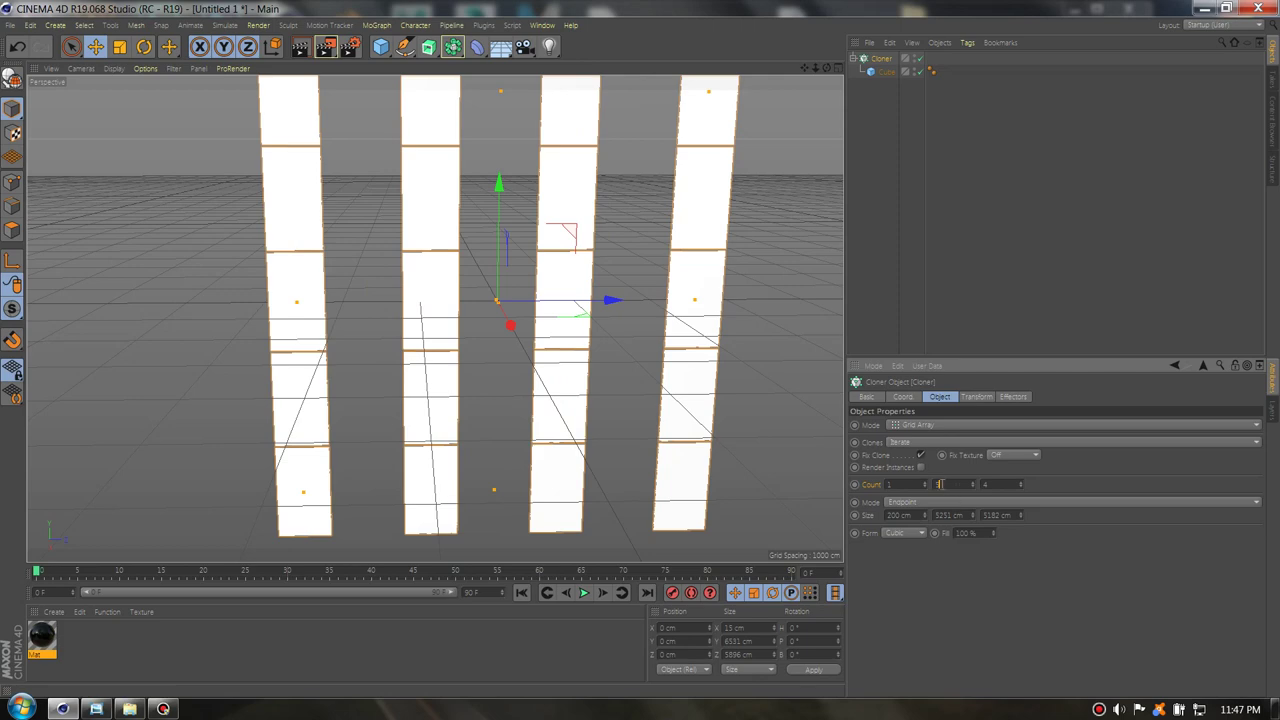
pyautogui.write('4')
pyautogui.press('Return')
pyautogui.moveTo(686, 465)
pyautogui.keyDown('alt'); pyautogui.mouseDown()
pyautogui.moveTo(698, 452)
pyautogui.moveTo(739, 486)
pyautogui.moveTo(707, 467)
pyautogui.mouseUp(); pyautogui.keyUp('alt')
pyautogui.scroll(-4, 718, 495)
pyautogui.scroll(-2, 719, 496)
pyautogui.keyDown('alt'); pyautogui.moveTo(707, 467); pyautogui.dragTo(669, 446, button='middle'); pyautogui.keyUp('alt')
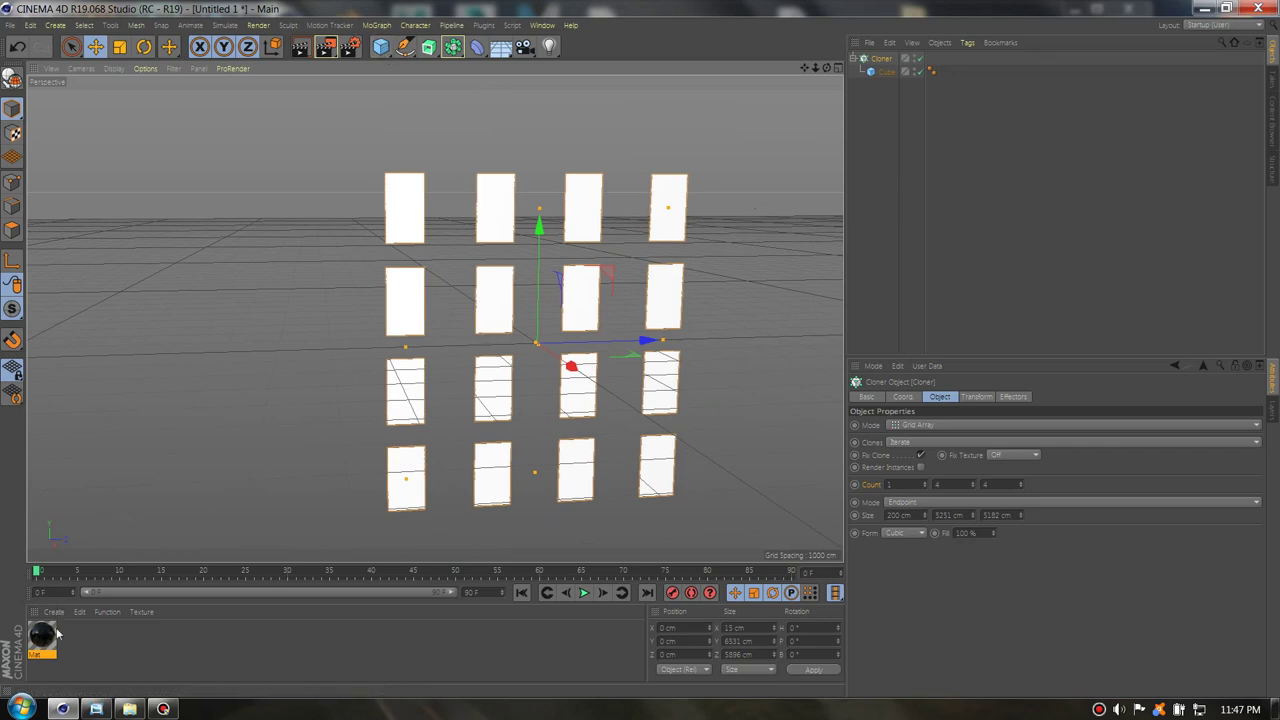
# - Apply the window material Mat to the Cloner
pyautogui.moveTo(47, 640); pyautogui.dragTo(874, 62)
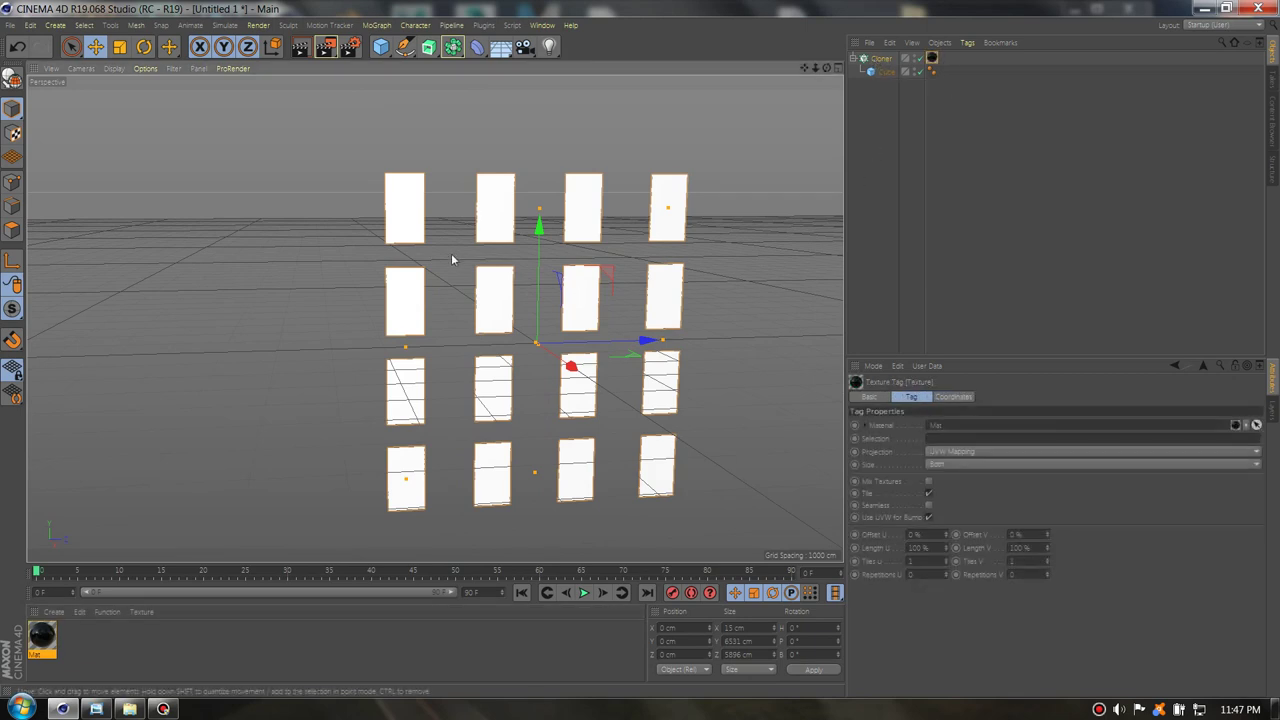
pyautogui.scroll(-5, 450, 258)
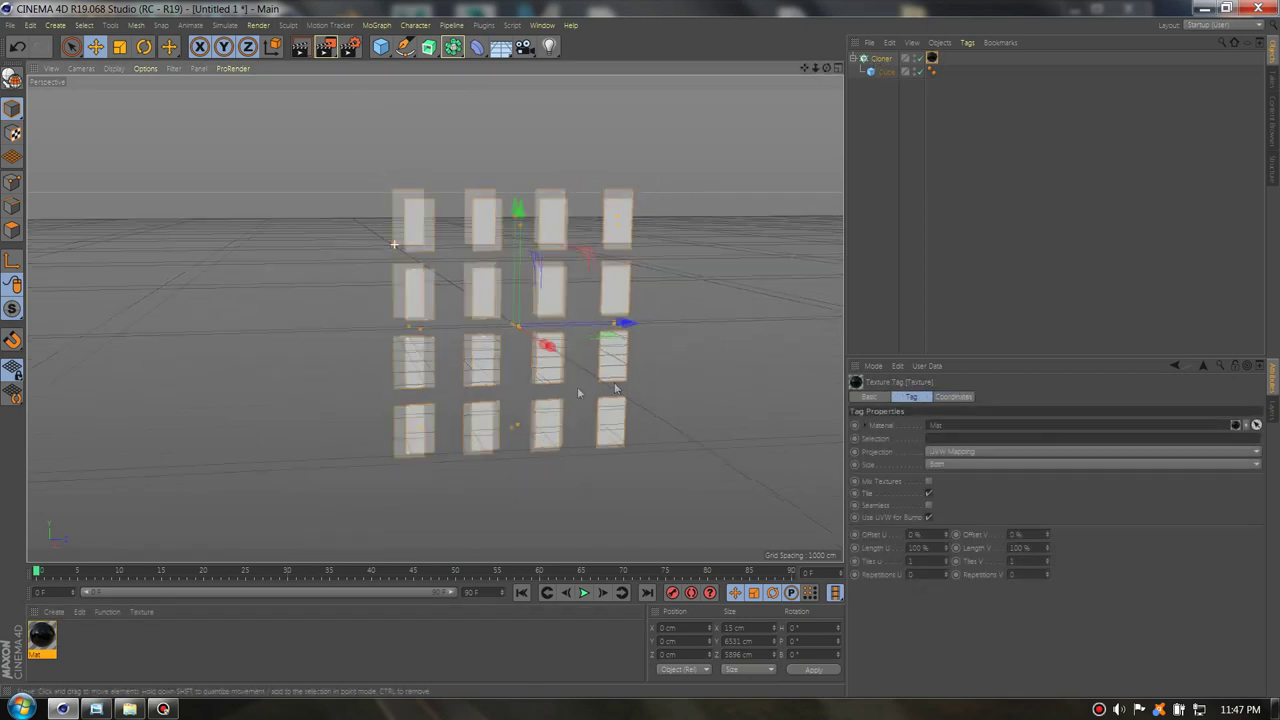
pyautogui.moveTo(549, 393)
pyautogui.keyDown('alt'); pyautogui.mouseDown()
pyautogui.moveTo(531, 392)
pyautogui.moveTo(569, 301)
pyautogui.moveTo(506, 306)
pyautogui.mouseUp(); pyautogui.keyUp('alt')
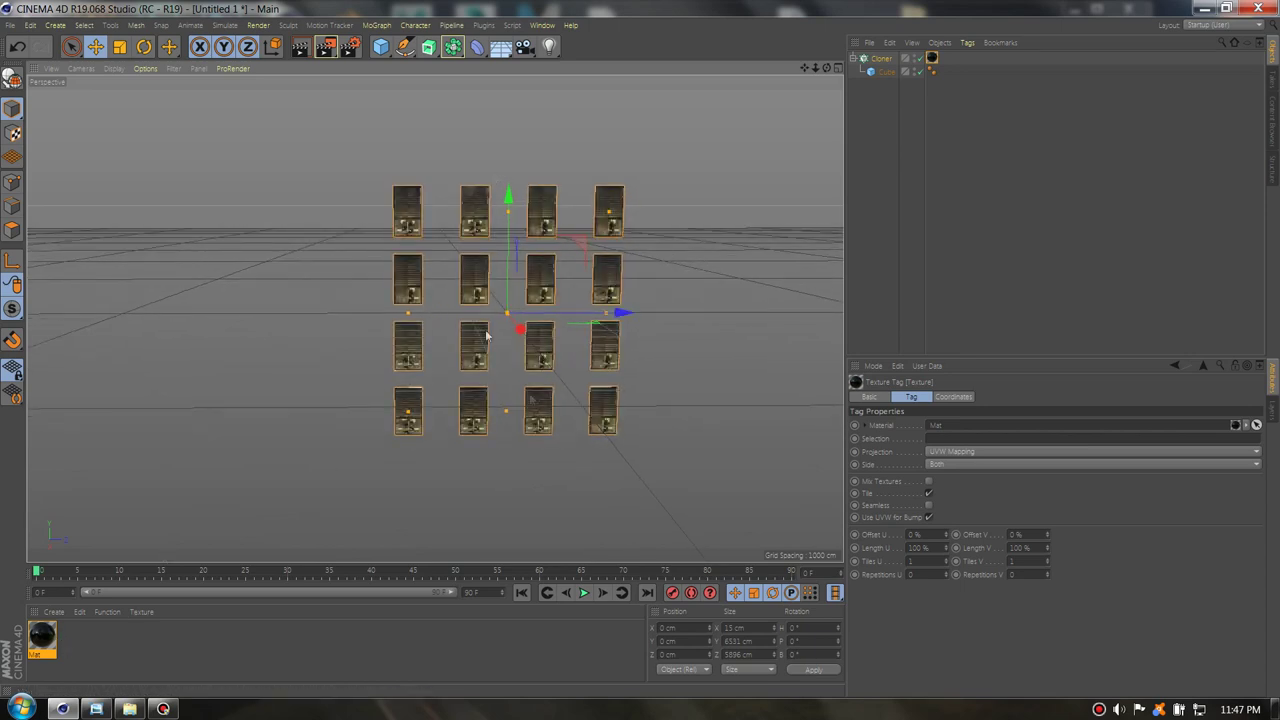
pyautogui.moveTo(534, 377)
pyautogui.keyDown('alt'); pyautogui.mouseDown()
pyautogui.moveTo(545, 231)
pyautogui.moveTo(580, 349)
pyautogui.moveTo(567, 309)
pyautogui.moveTo(484, 333)
pyautogui.mouseUp(); pyautogui.keyUp('alt')
# - Render a region over the left half of the window grid, then one covering the entire grid
pyautogui.click(337, 53)
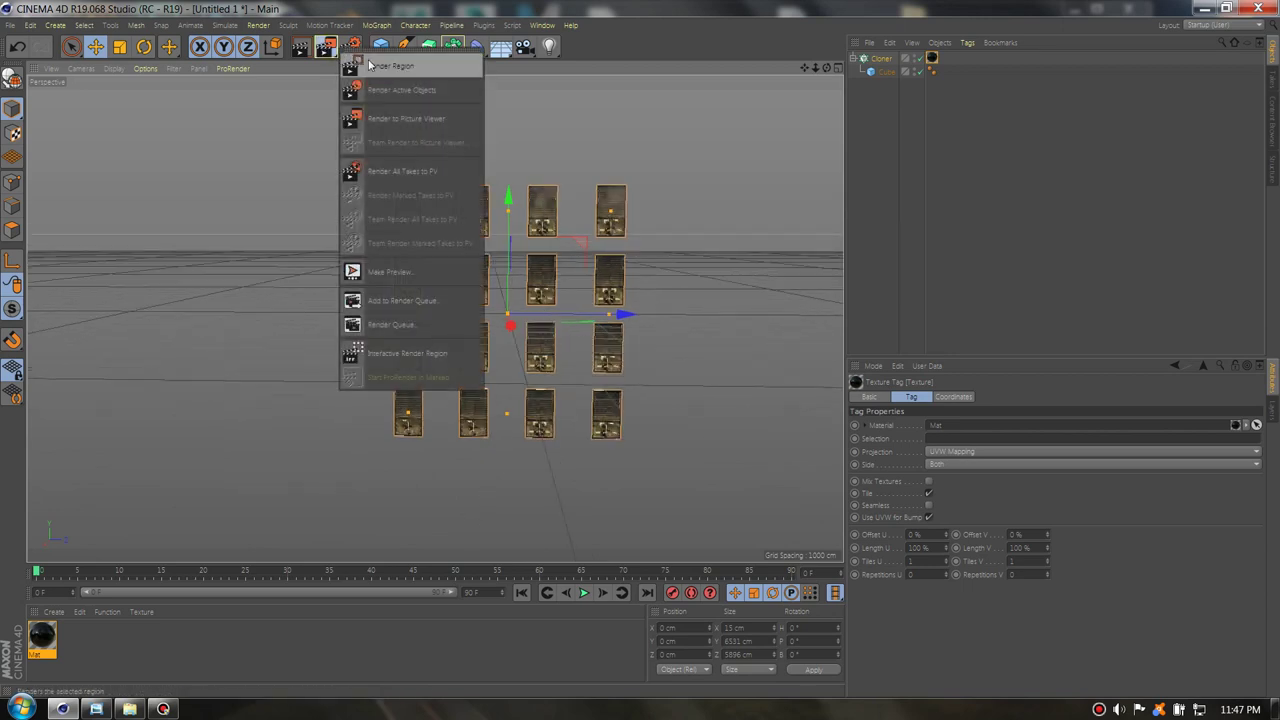
pyautogui.click(370, 64)
pyautogui.moveTo(378, 156); pyautogui.dragTo(519, 437)
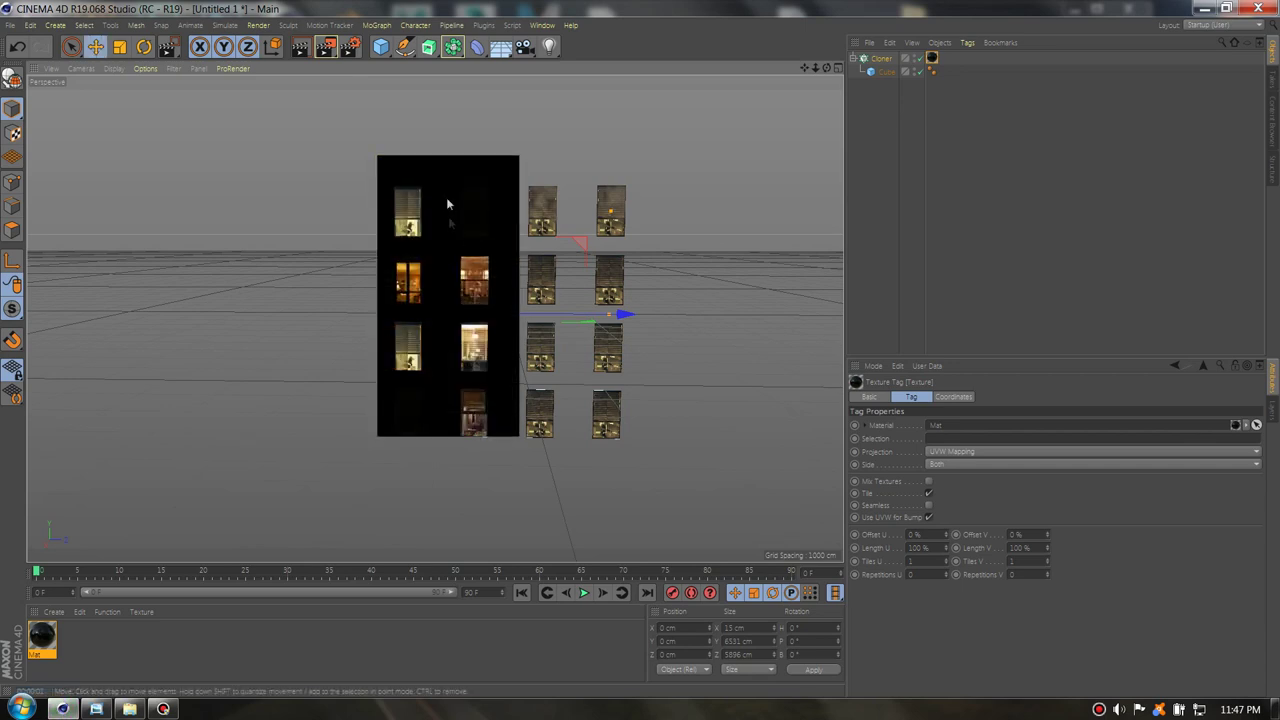
pyautogui.click(332, 49)
pyautogui.click(362, 65)
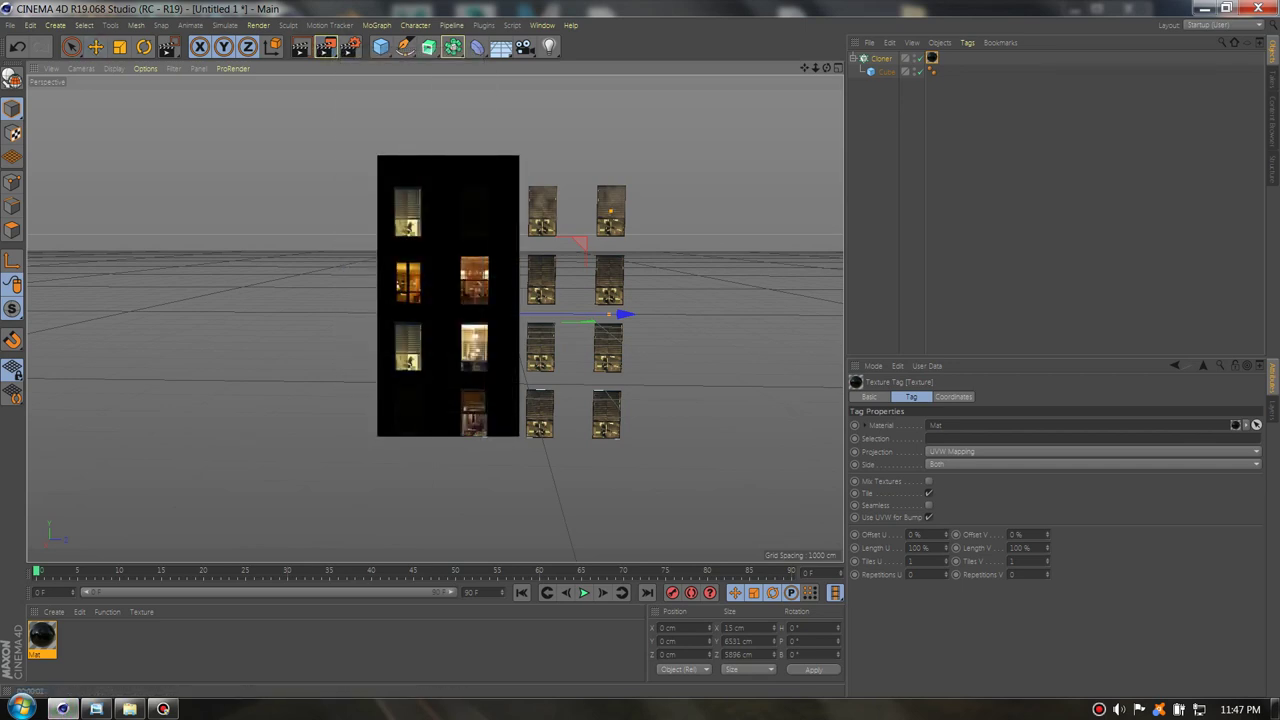
pyautogui.moveTo(347, 140); pyautogui.dragTo(692, 483)
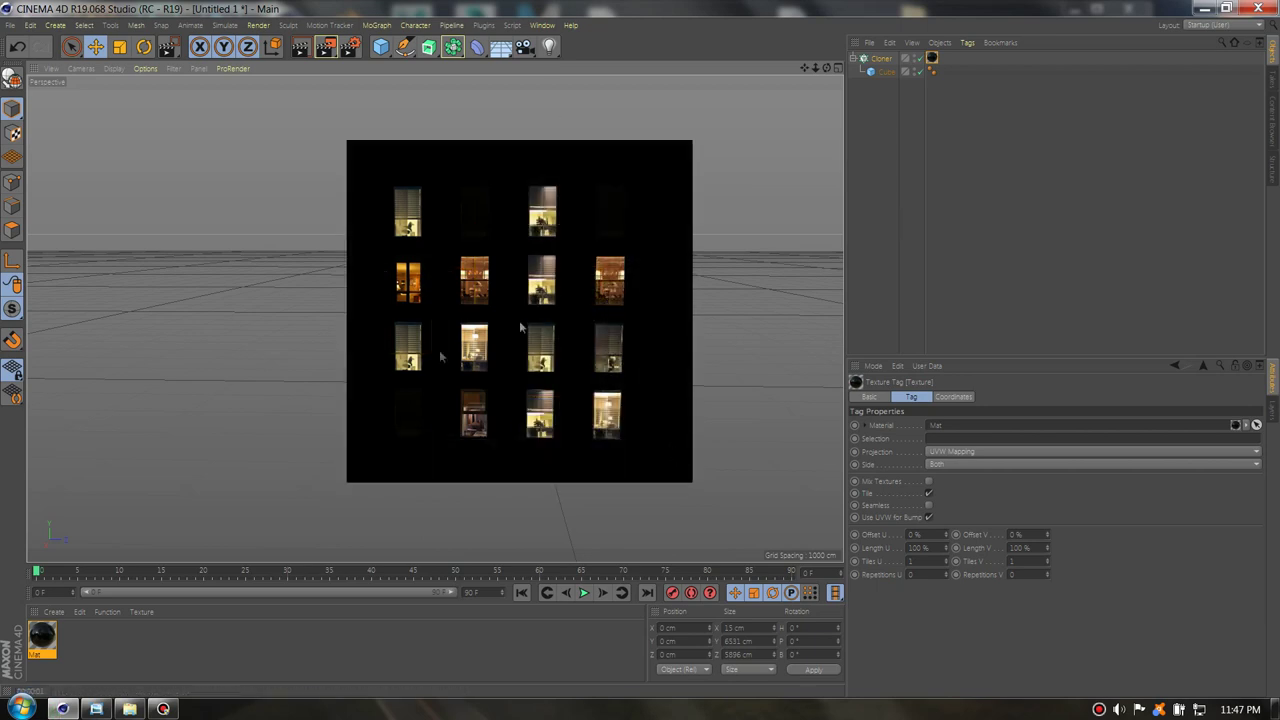
# - Deselect the Cloner and add a new Cube primitive at the scene's origin
pyautogui.click(868, 229)
pyautogui.moveTo(531, 273)
pyautogui.keyDown('alt'); pyautogui.mouseDown()
pyautogui.moveTo(561, 279)
pyautogui.moveTo(550, 282)
pyautogui.mouseUp(); pyautogui.keyUp('alt')
pyautogui.click(380, 46)
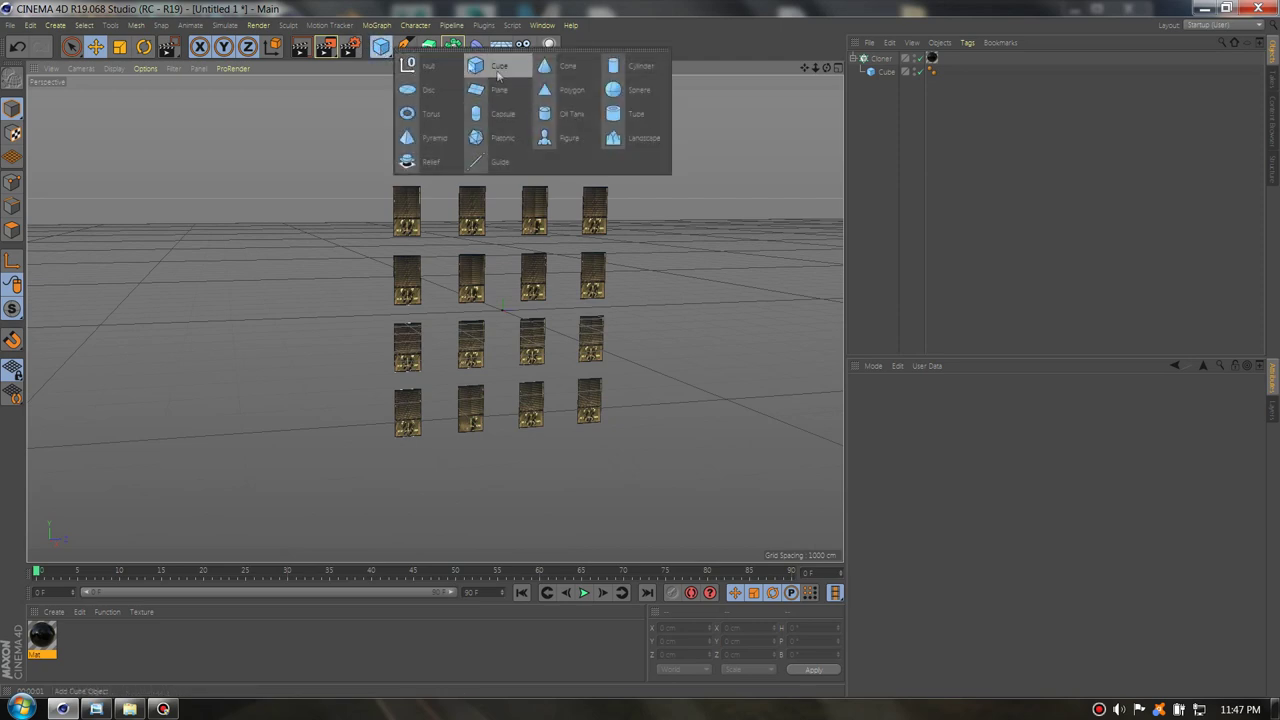
pyautogui.click(478, 70)
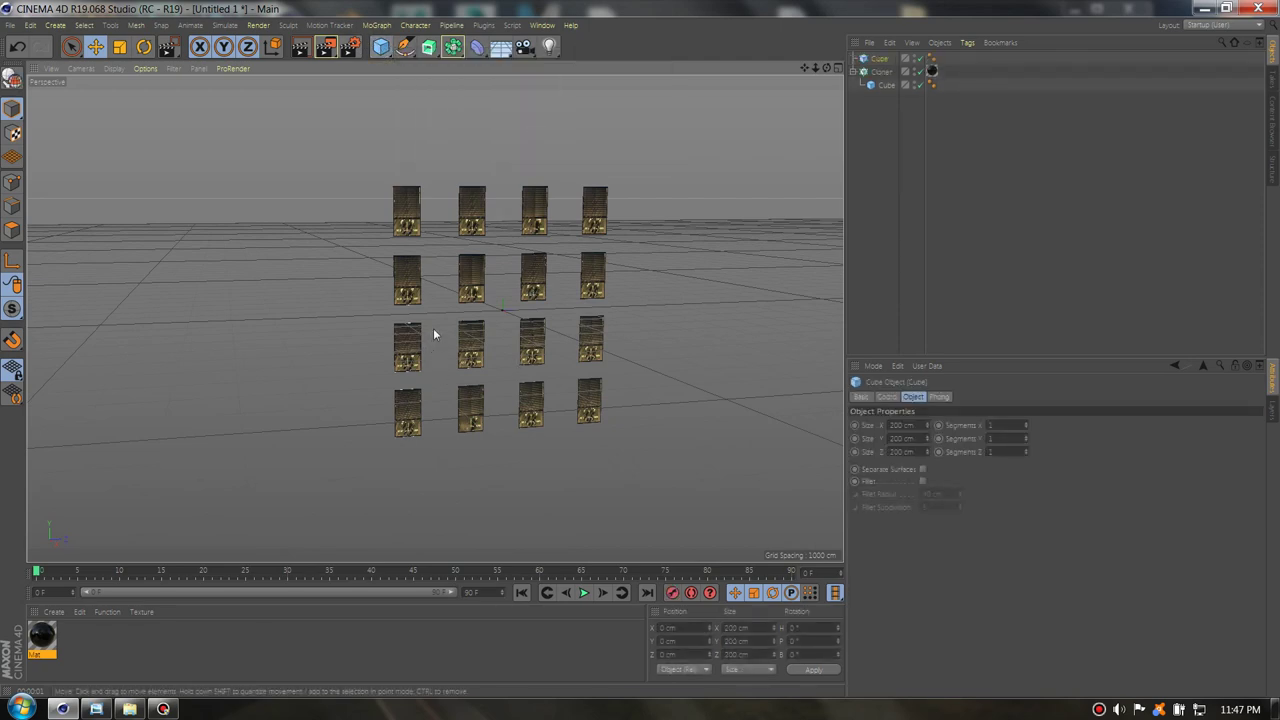